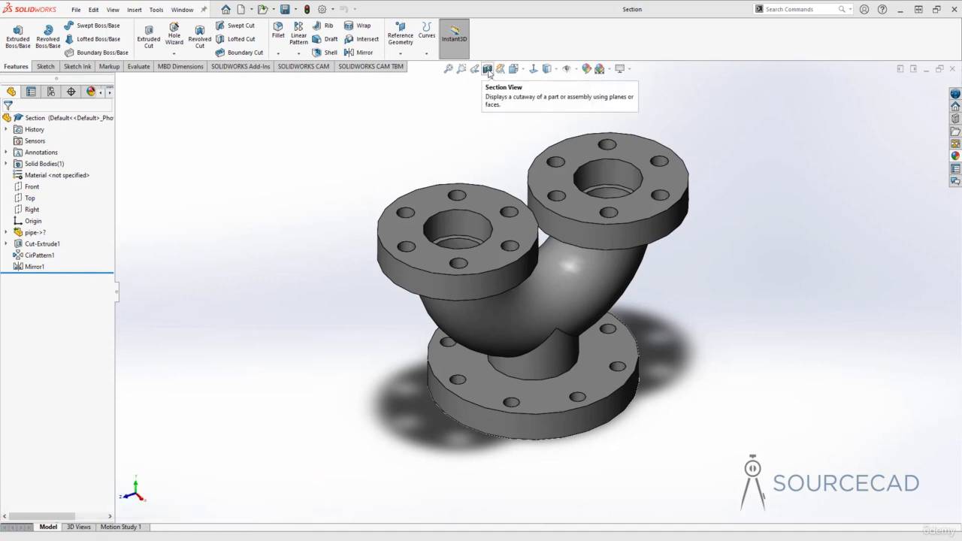
Start a section view of the pipe on the Front plane with the graphics-only section turned off.
click(488, 69)
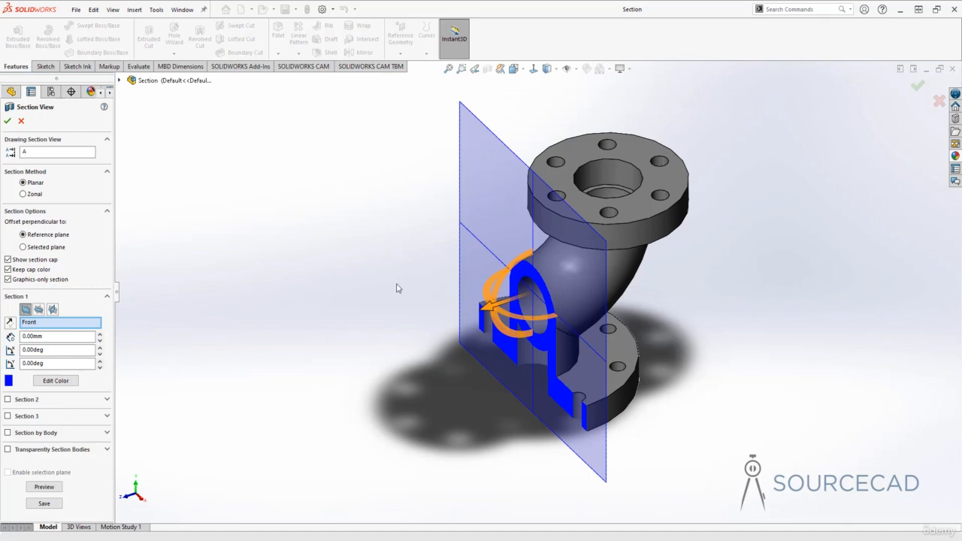
middle_drag(494, 275, 511, 259)
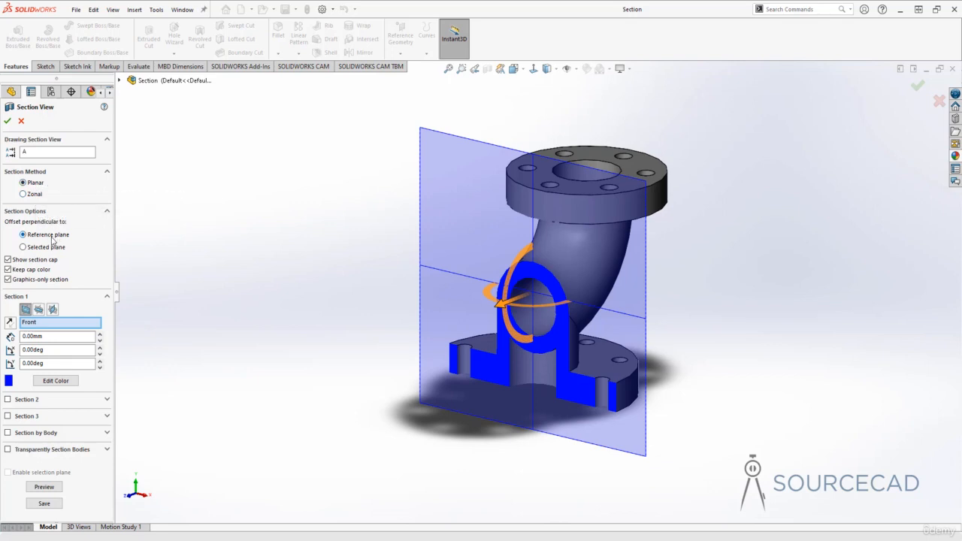
click(49, 281)
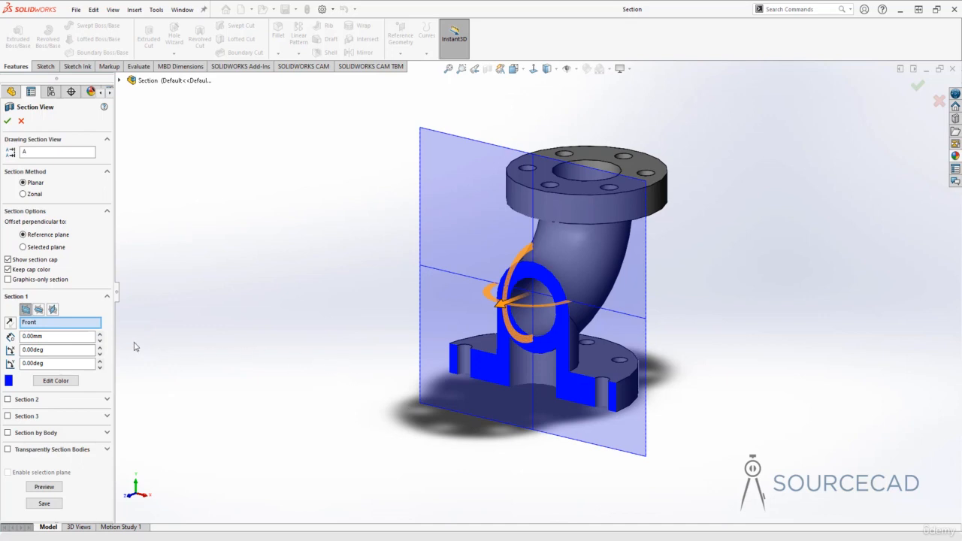
Try the Top plane for Section 1 and switch the cut to the Right plane.
click(26, 311)
click(39, 310)
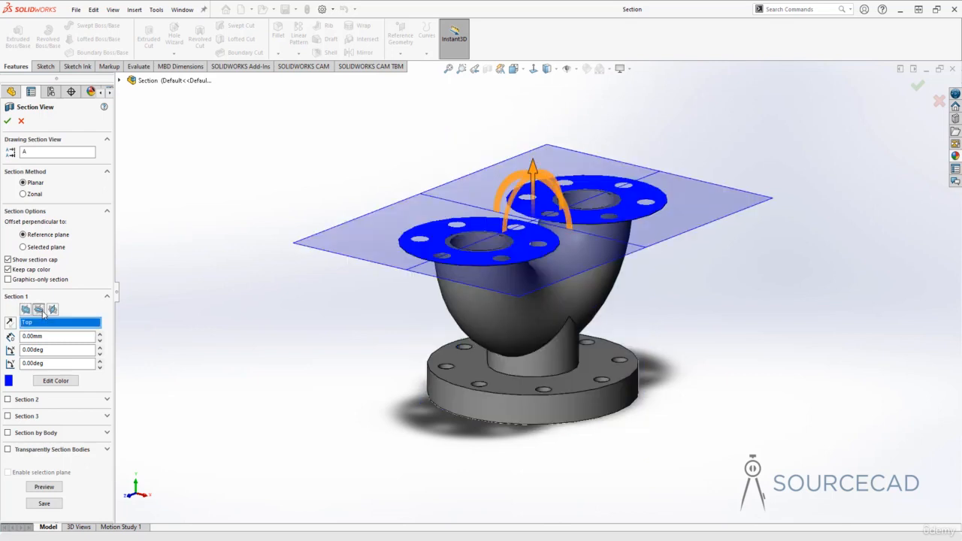
click(53, 310)
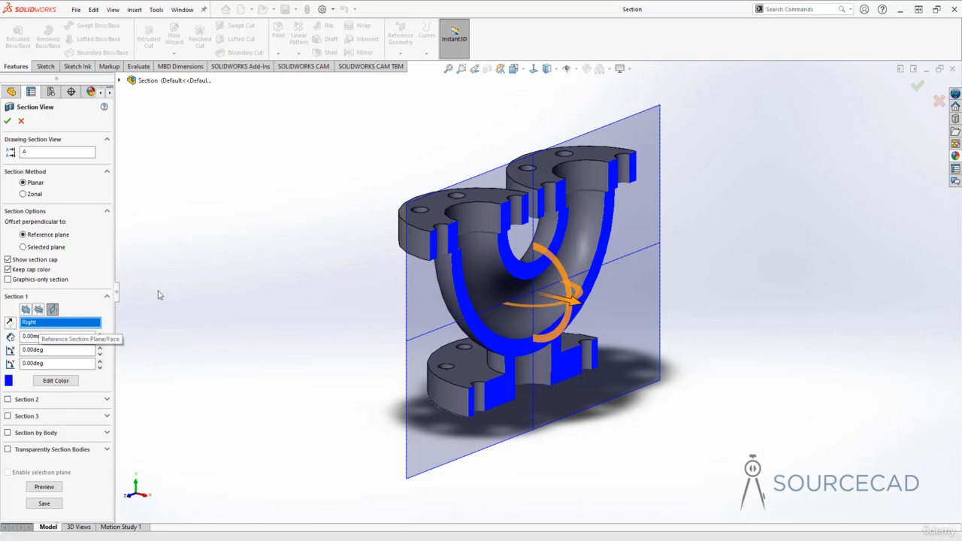
Try the upper flange's top face as the Section 1 reference and return to the Right plane.
click(436, 202)
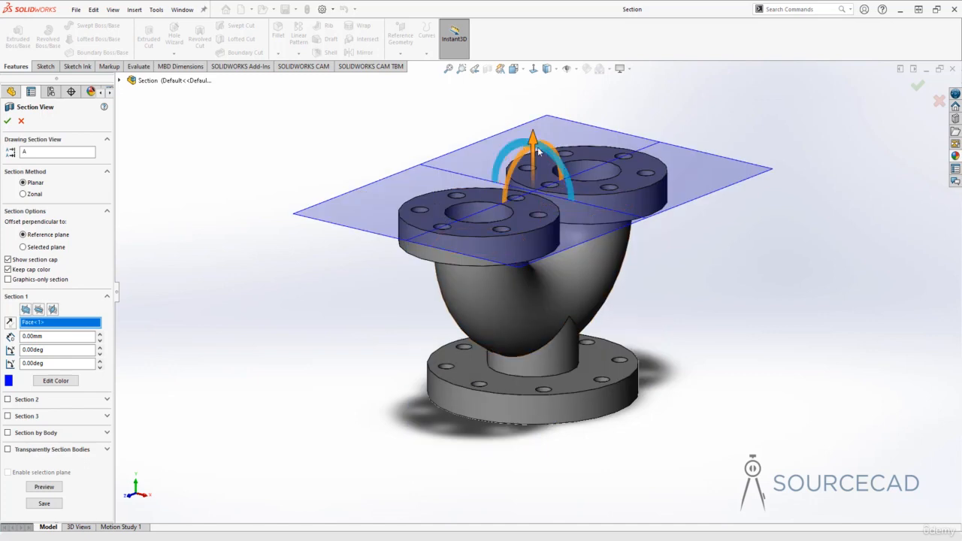
middle_drag(488, 217, 482, 242)
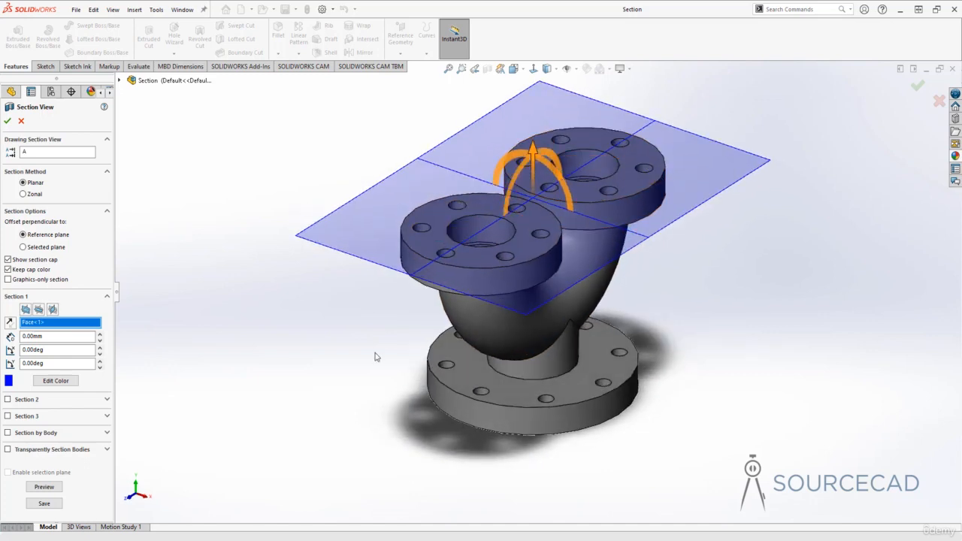
click(52, 309)
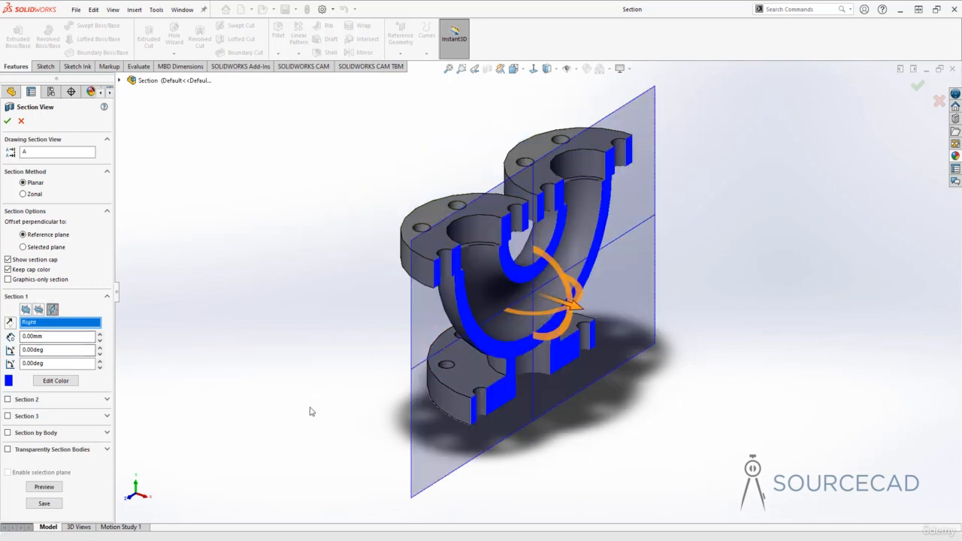
Offset the Section 1 plane freehand by about 10 mm and tilt it to about 346° X and 11° Y rotation.
middle_drag(309, 411, 287, 358)
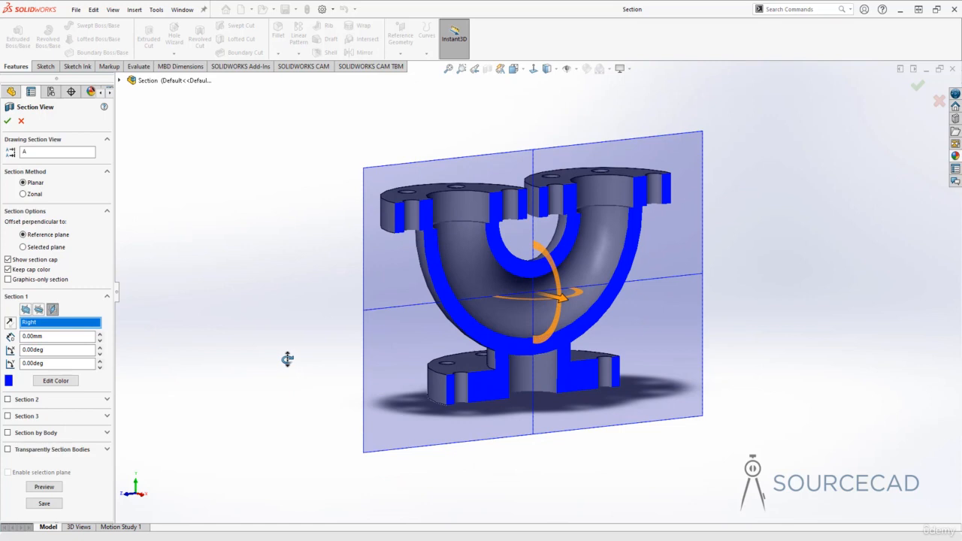
middle_drag(275, 320, 311, 350)
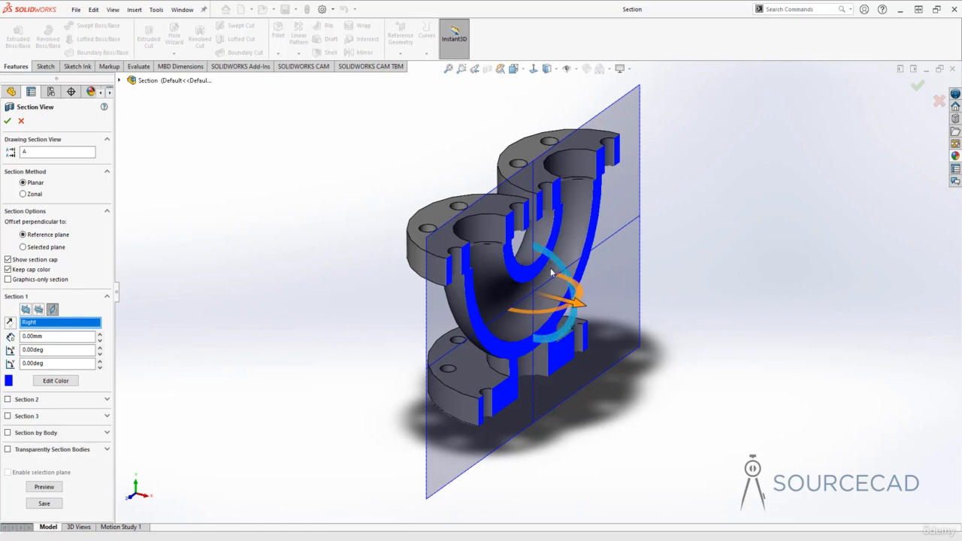
middle_drag(551, 273, 572, 333)
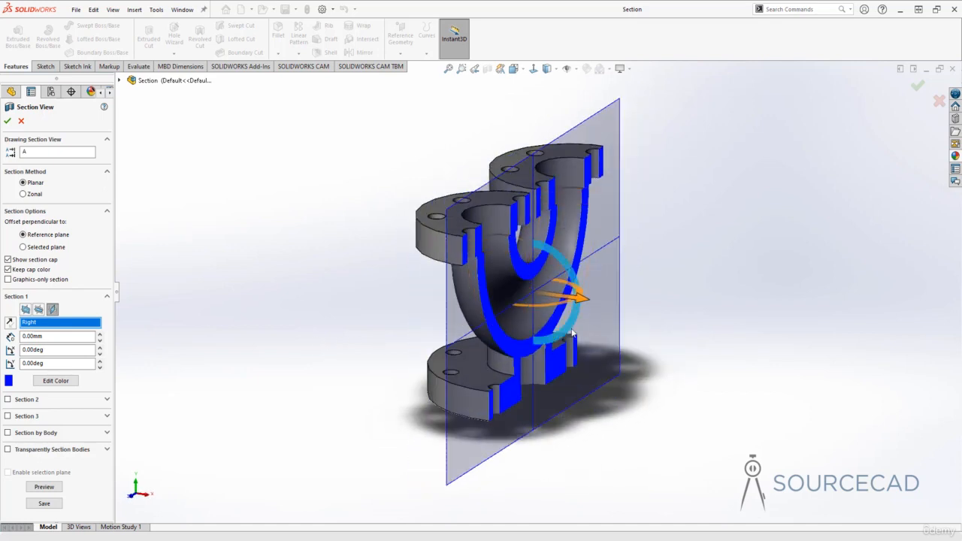
mouse_move(584, 304)
mouse_down()
mouse_move(605, 304)
mouse_move(541, 302)
mouse_move(596, 311)
mouse_up()
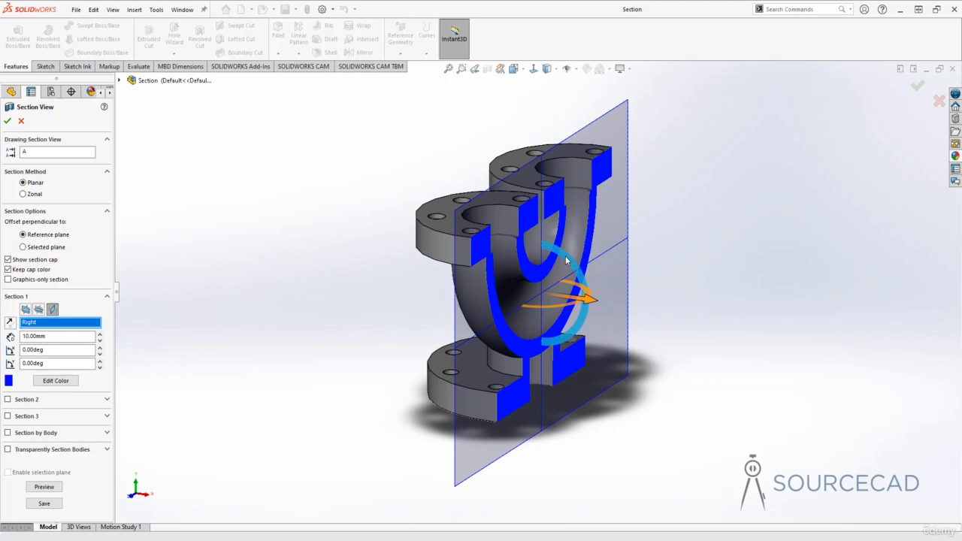
drag(566, 260, 545, 312)
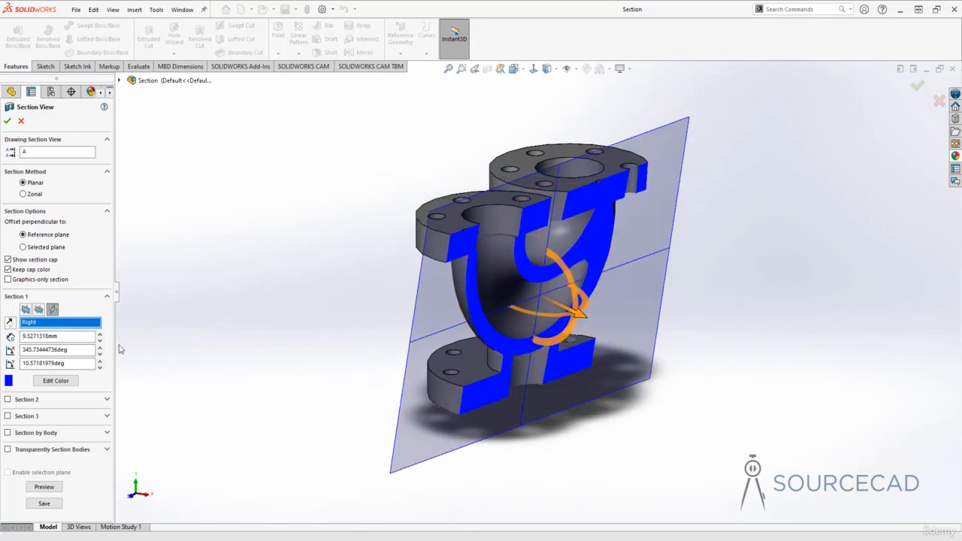
Set the Section 1 offset to 0 mm and rotate the plane freehand to about 355° X rotation.
drag(69, 336, 20, 337)
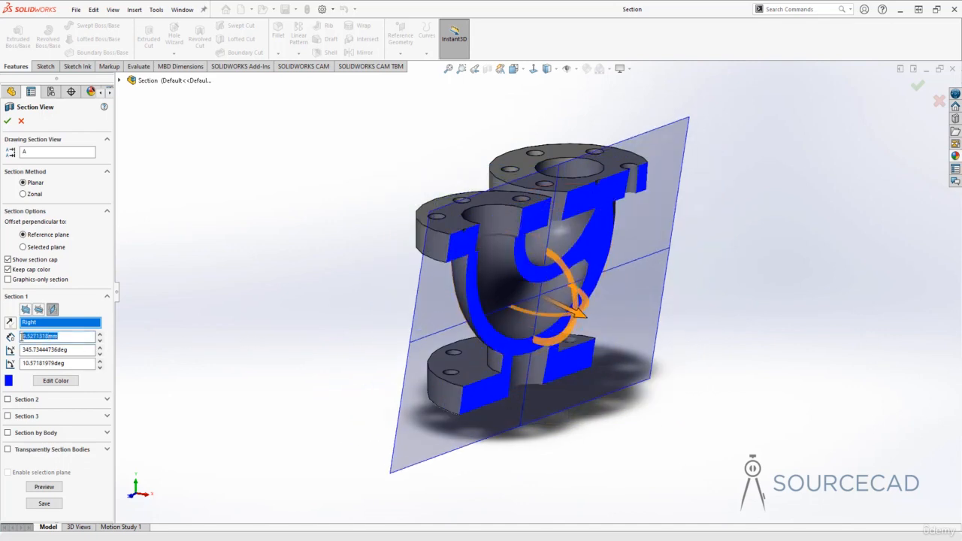
text(0)
key(Tab)
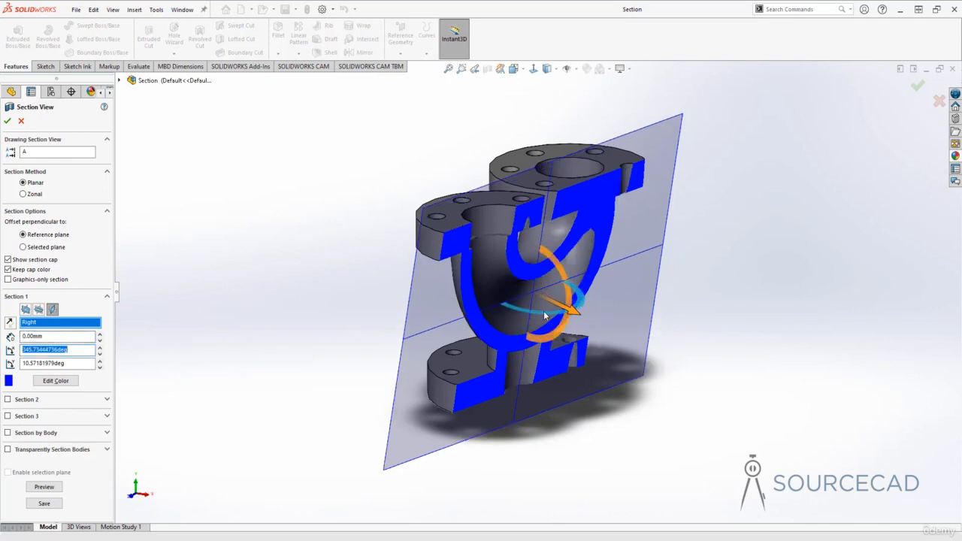
drag(543, 310, 556, 319)
Set the Section 1 plane's X rotation to 360° and its Y rotation to 0°.
double_click(22, 349)
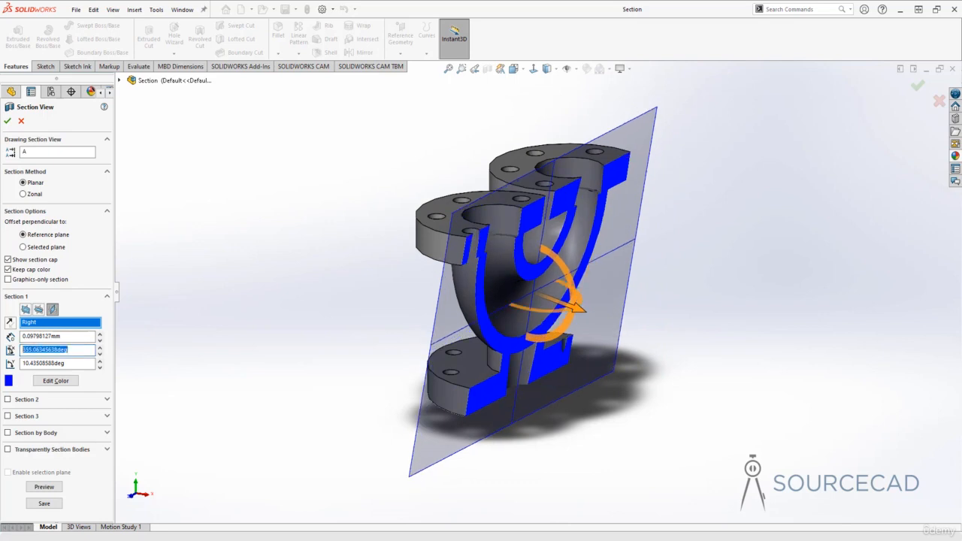
text(360)
key(Tab)
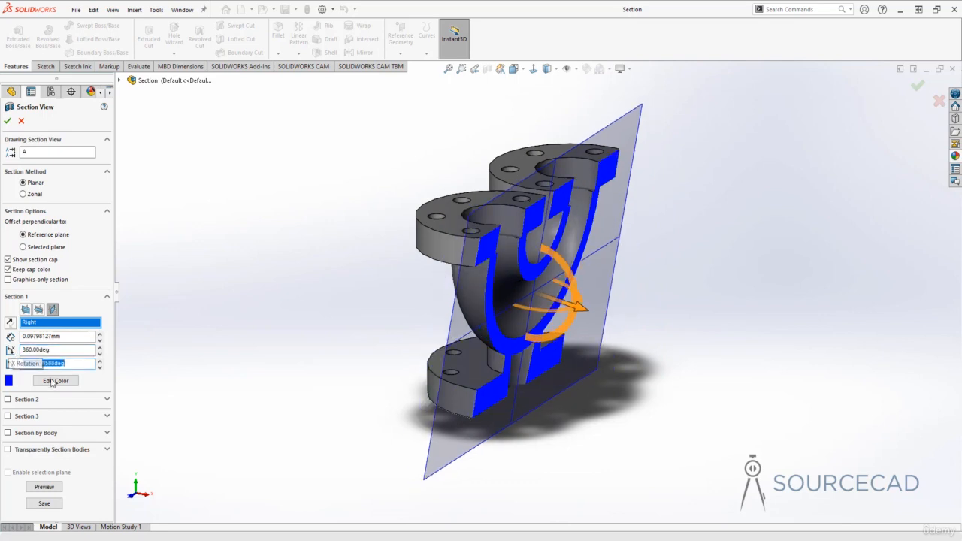
text(0)
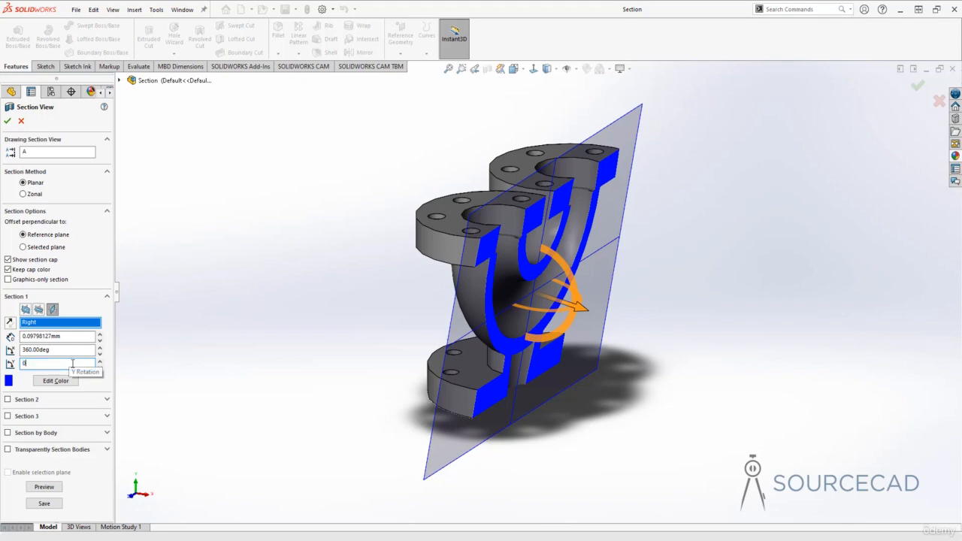
key(Tab)
Keep blue as the Section 1 cap color, and switch the Keep cap color option off and on again.
middle_drag(668, 291, 610, 334)
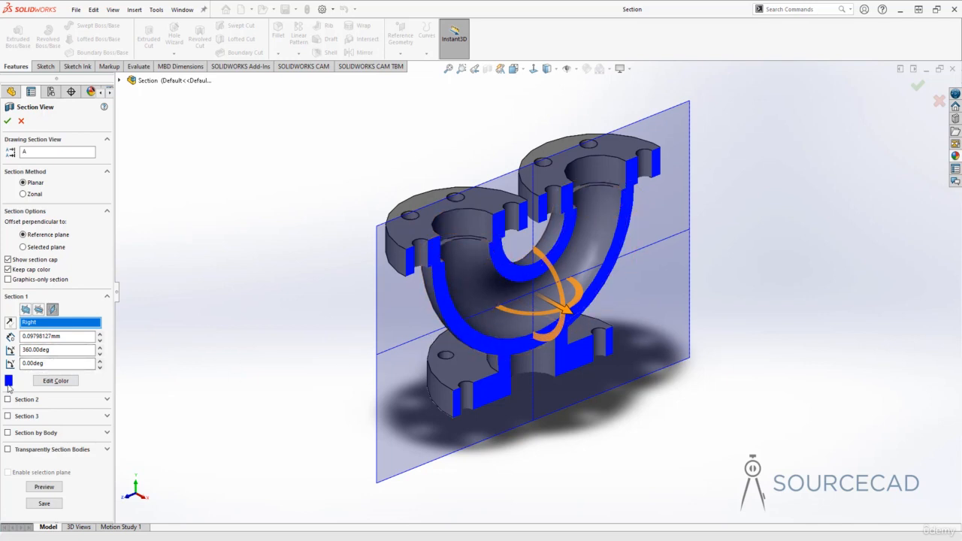
click(54, 381)
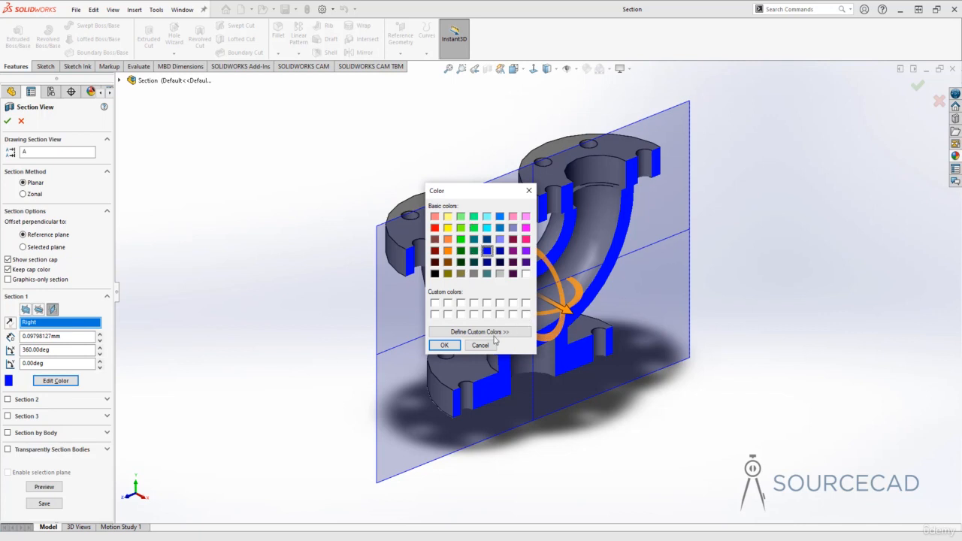
click(444, 345)
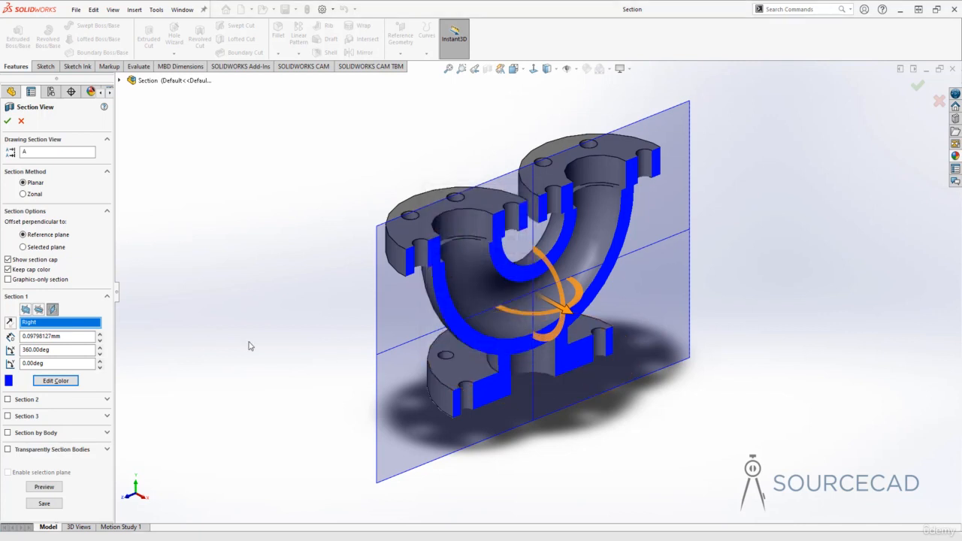
click(33, 271)
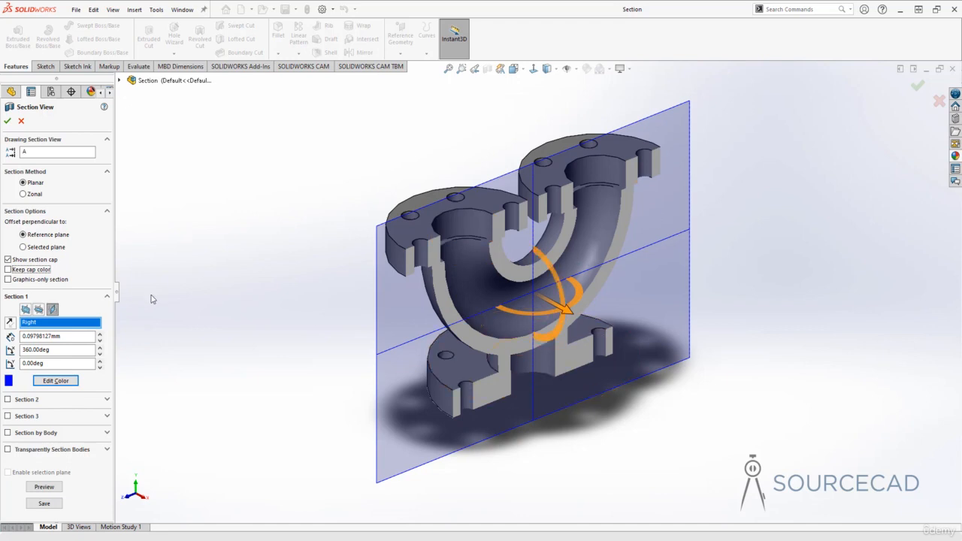
click(8, 271)
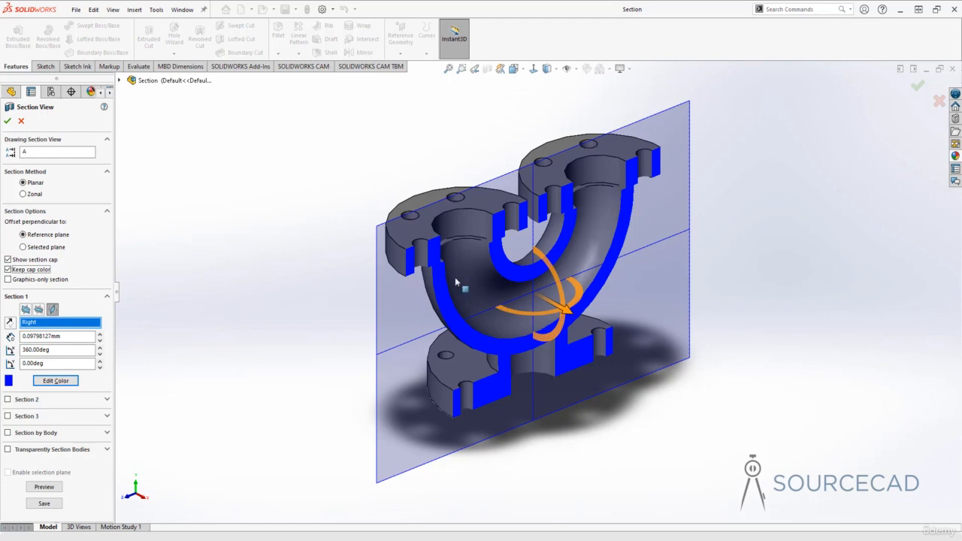
Add Section 2 on the Front plane and offset it outward freehand by about 78 mm.
click(8, 399)
scroll(112, 449, down, 3)
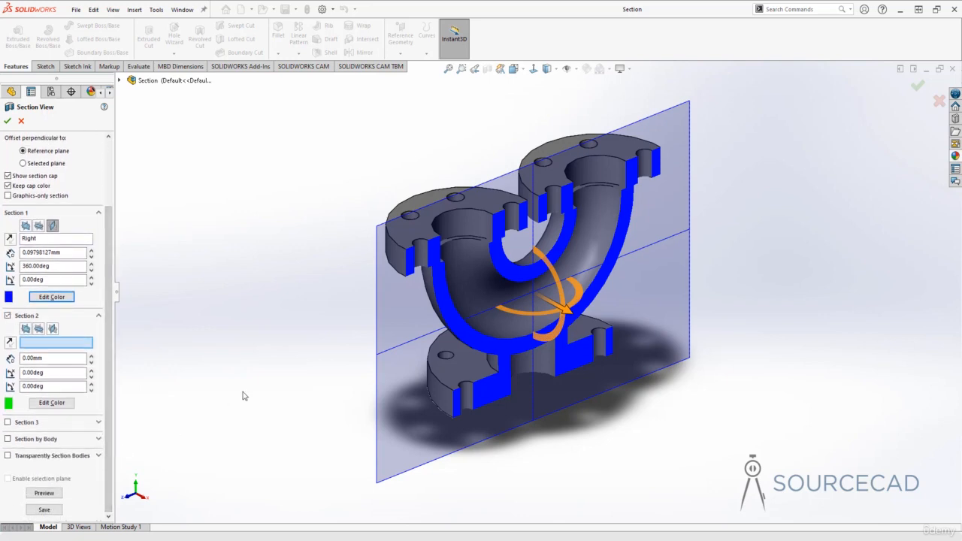
click(26, 328)
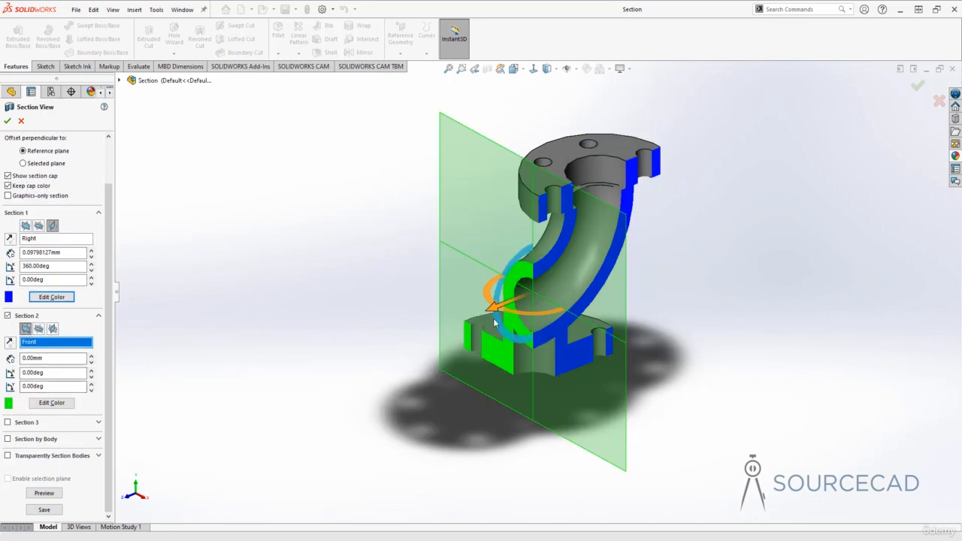
drag(494, 321, 444, 331)
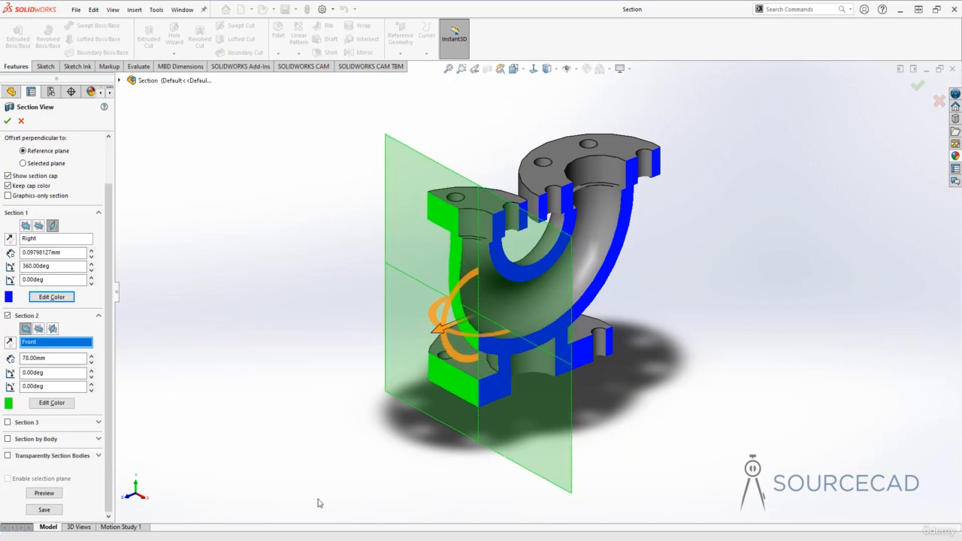
mouse_move(363, 285)
middle_down()
mouse_move(292, 318)
mouse_move(376, 298)
middle_up()
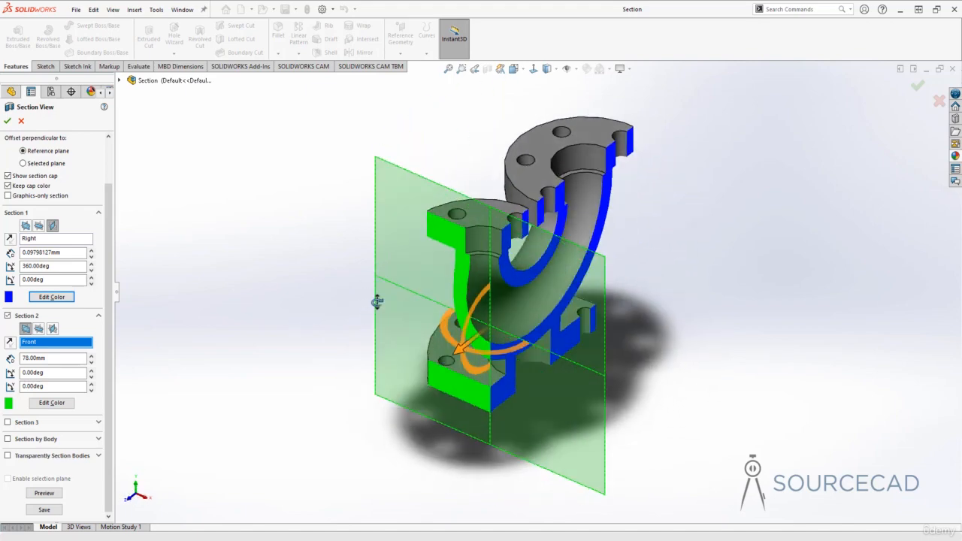
middle_drag(466, 350, 444, 353)
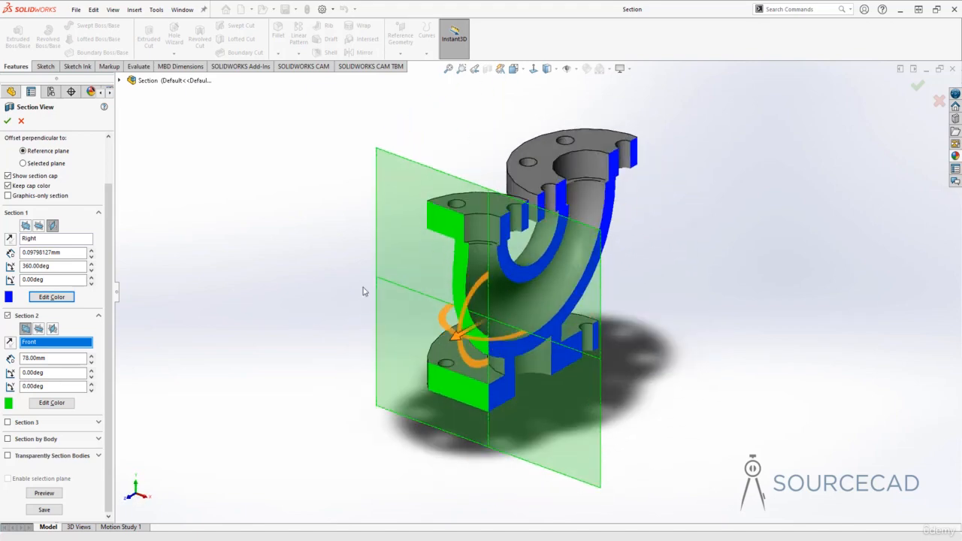
Add Section 3 on the Top plane and offset it upward freehand by about 26 mm.
click(8, 421)
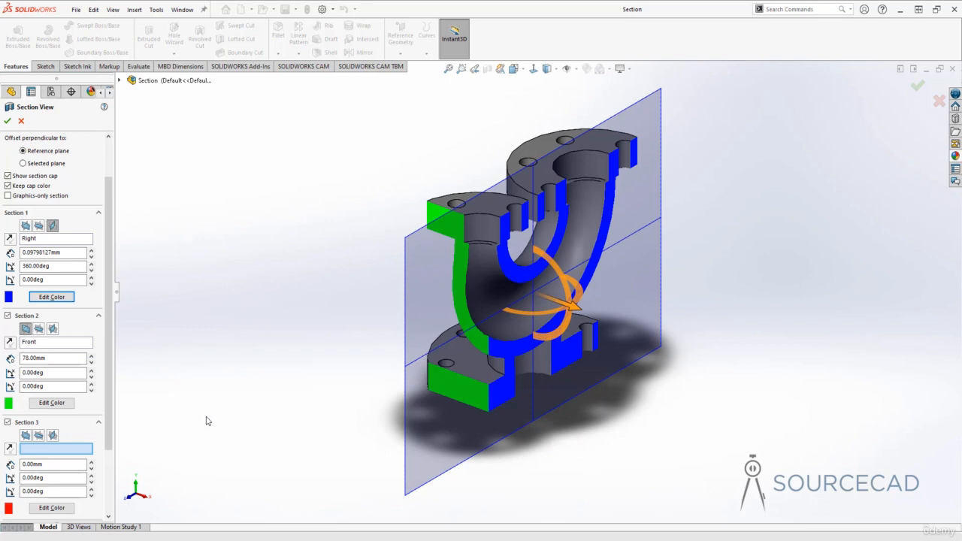
click(38, 436)
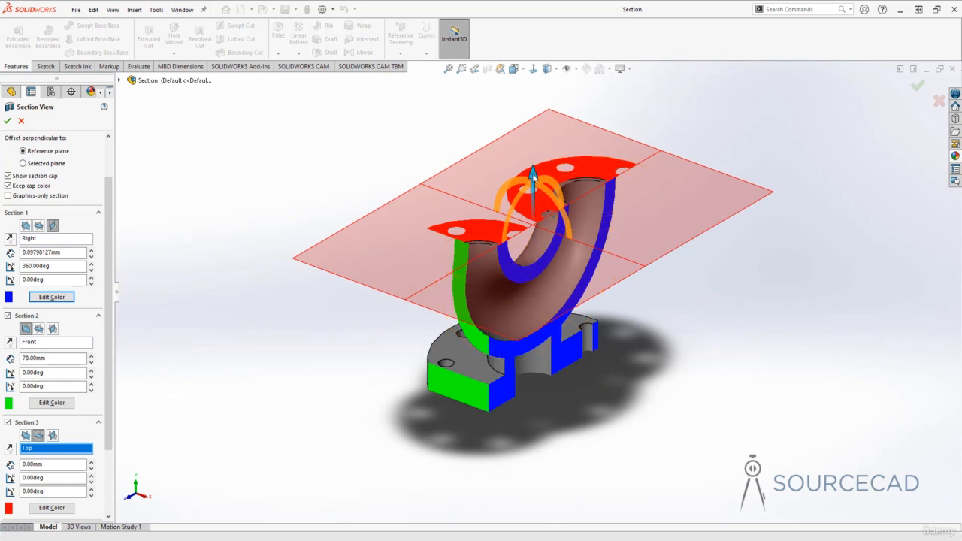
mouse_move(532, 175)
mouse_down()
mouse_move(533, 156)
mouse_move(538, 272)
mouse_move(524, 157)
mouse_up()
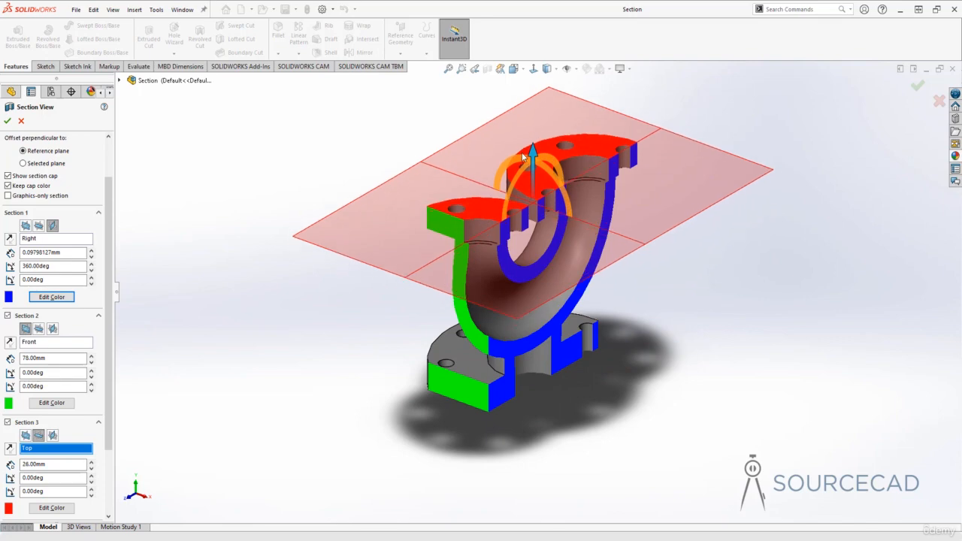
middle_drag(606, 327, 647, 264)
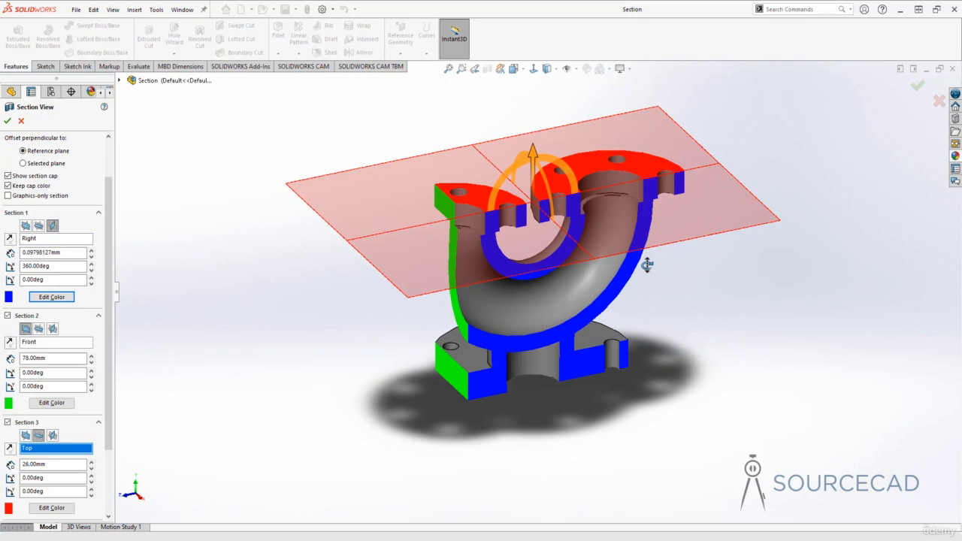
mouse_move(375, 203)
middle_down()
mouse_move(390, 245)
mouse_move(383, 215)
middle_up()
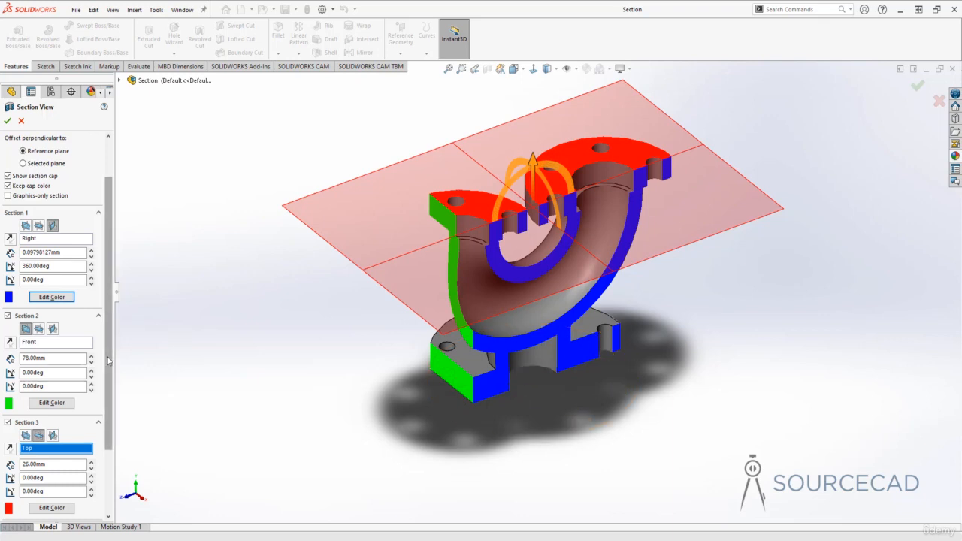
scroll(109, 392, down, 3)
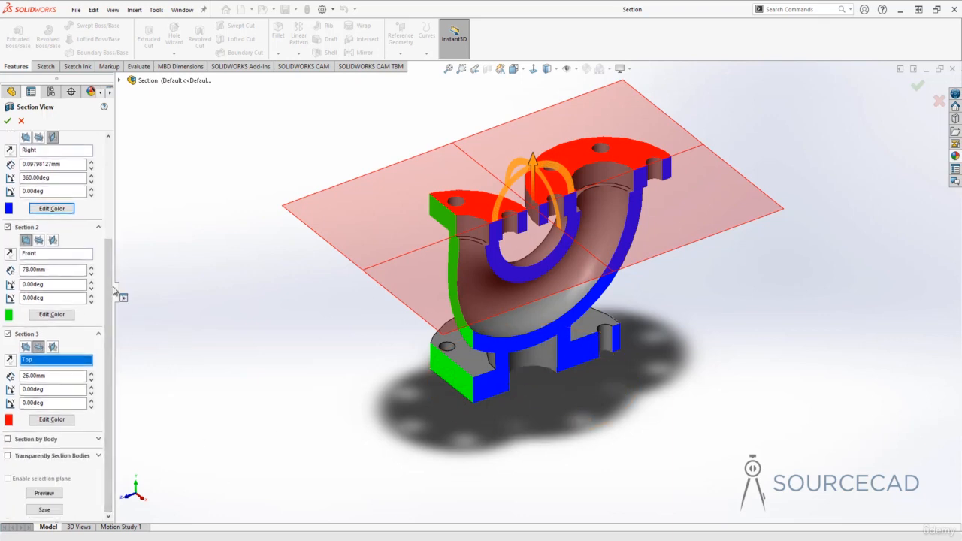
scroll(113, 290, up, 5)
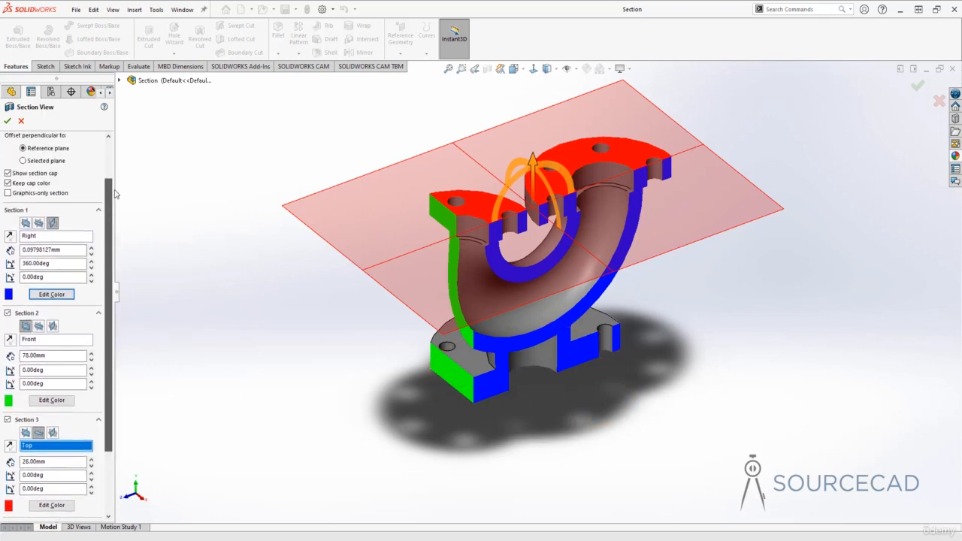
Apply the section view with its three planes, and switch it off to restore the whole pipe.
click(8, 121)
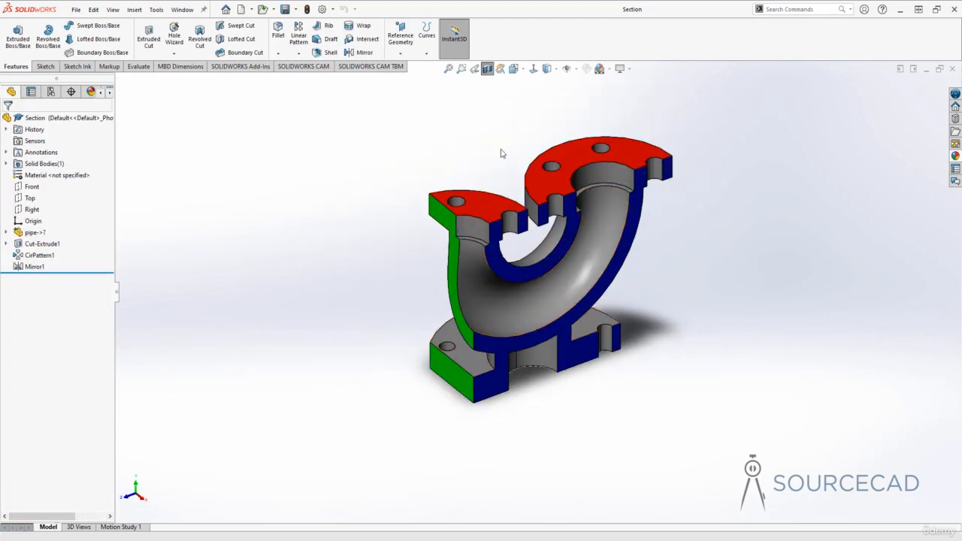
mouse_move(503, 153)
middle_down()
mouse_move(510, 230)
mouse_move(491, 149)
middle_up()
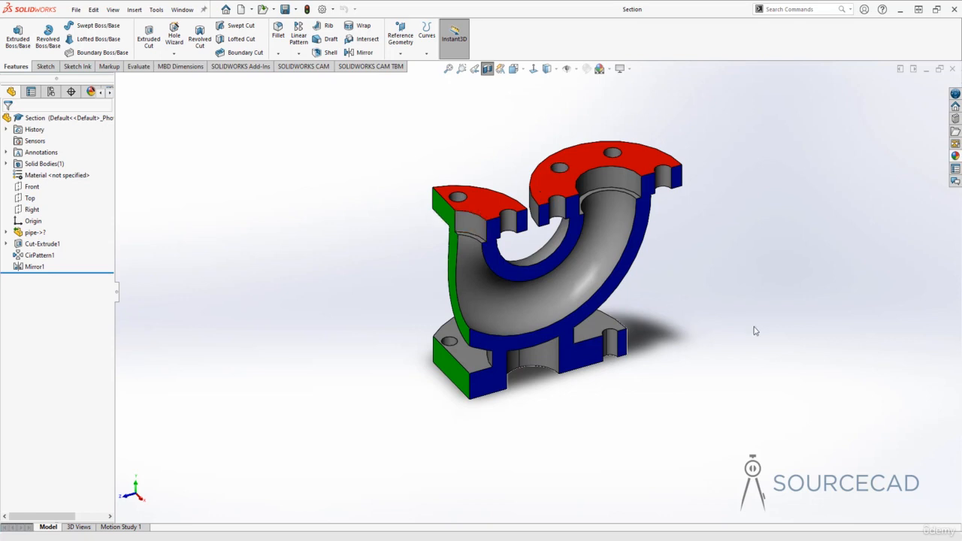
click(486, 69)
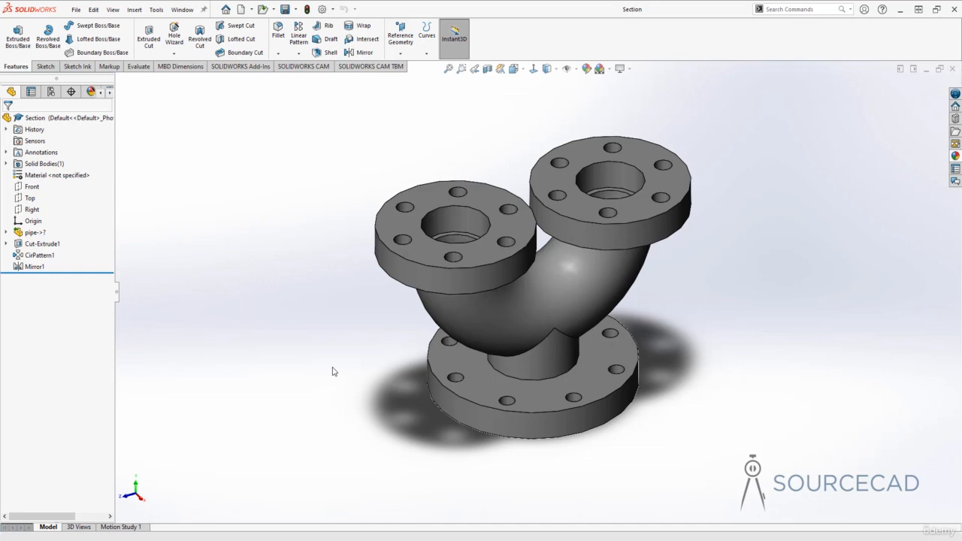
Reopen the section view settings and change the section method from Planar to Zonal.
click(487, 68)
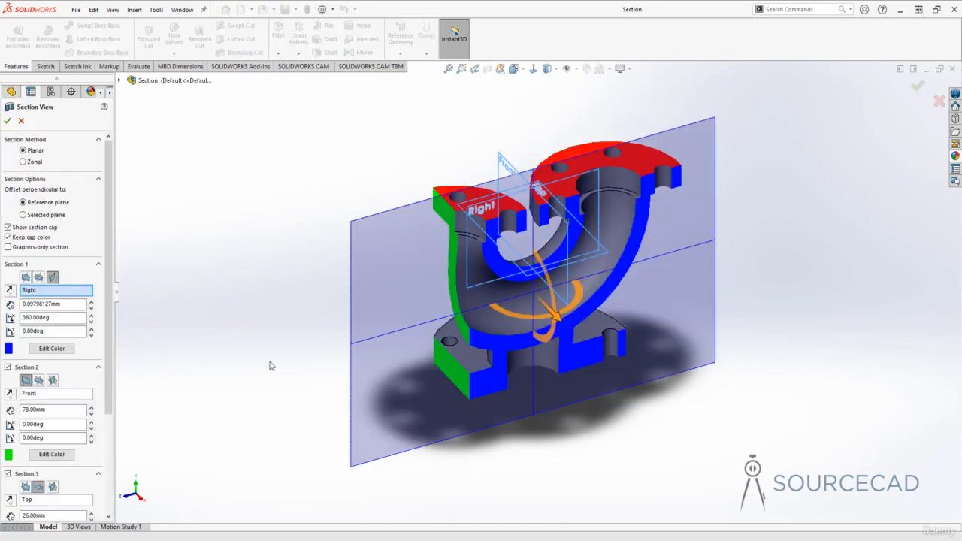
click(22, 122)
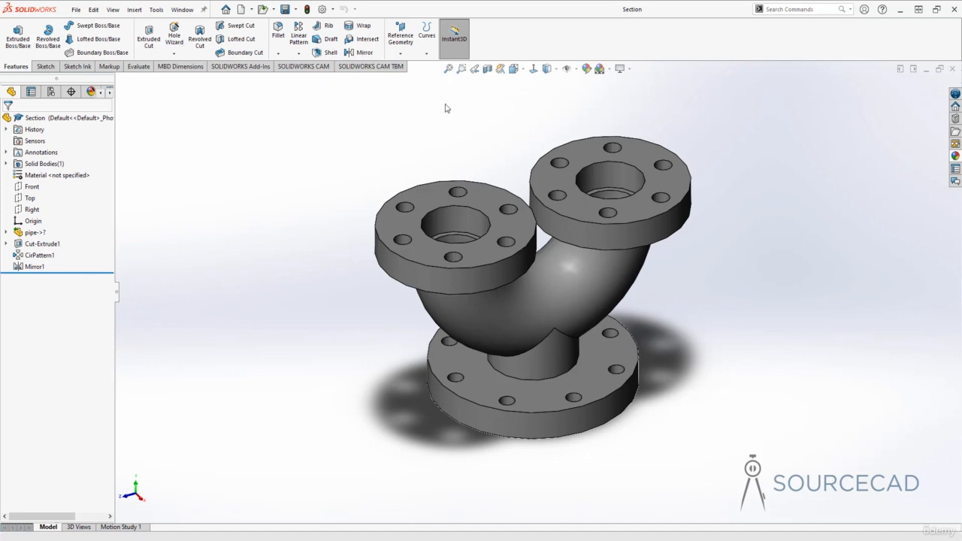
click(487, 68)
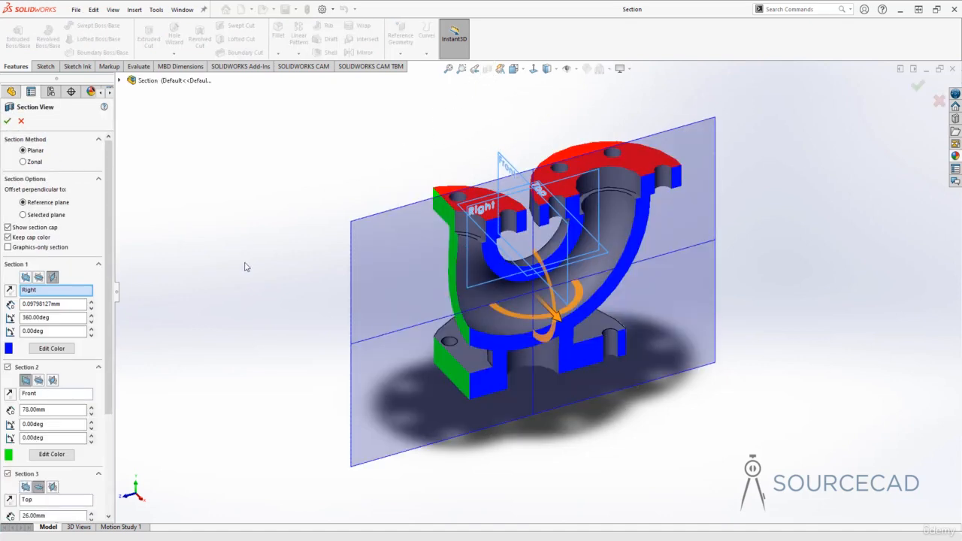
click(22, 161)
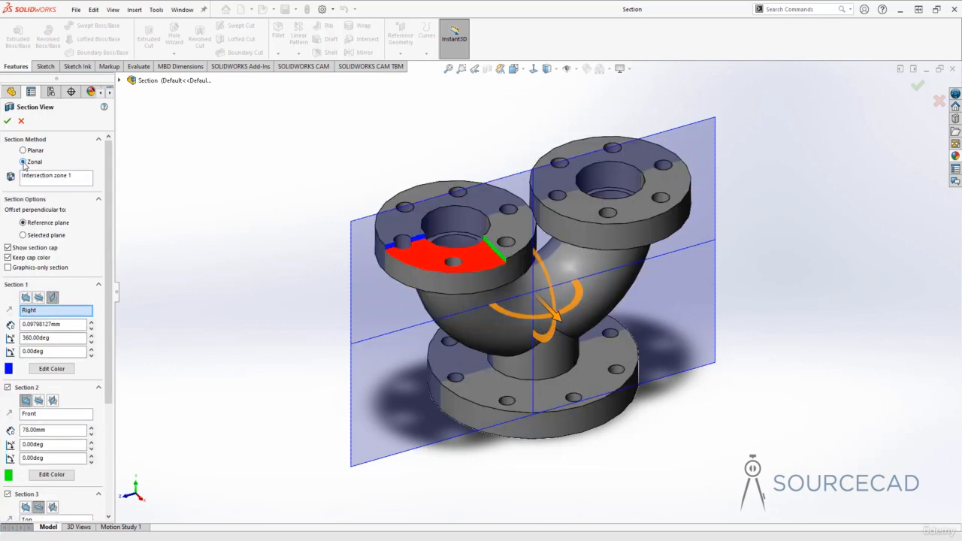
Shift the Section 1 plane freehand to an offset of about -3.9 mm and the Section 2 plane to about 27 mm.
scroll(70, 278, down, 3)
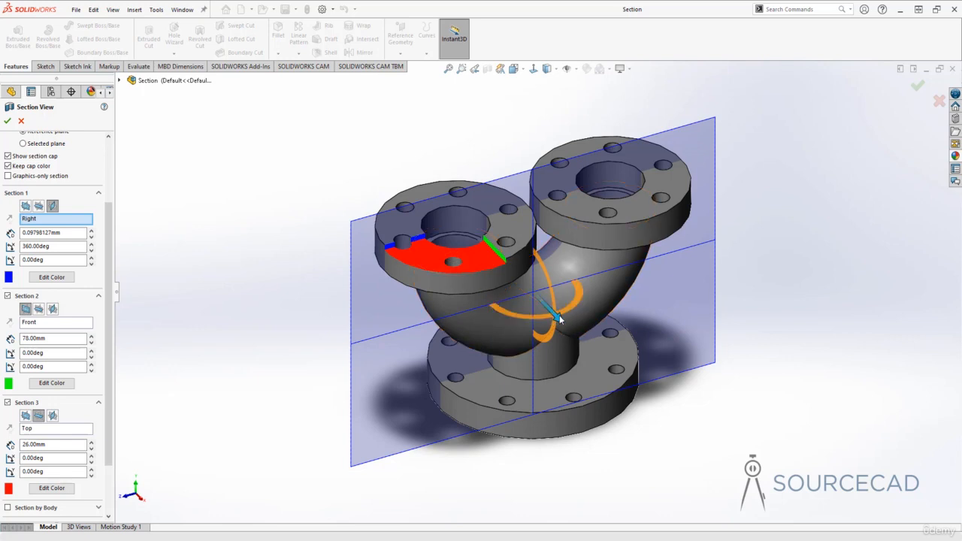
mouse_move(560, 315)
mouse_down()
mouse_move(568, 325)
mouse_move(547, 300)
mouse_move(560, 310)
mouse_up()
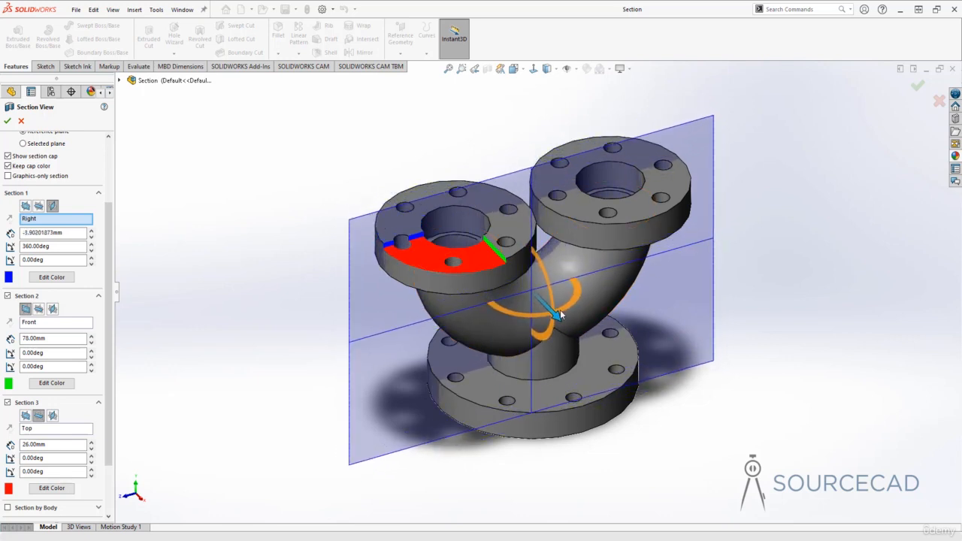
click(35, 323)
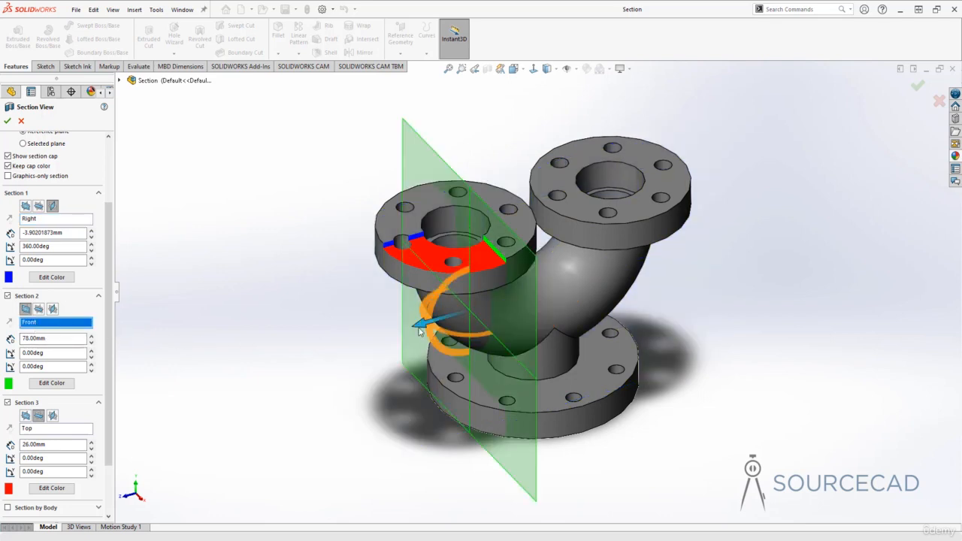
drag(418, 329, 467, 331)
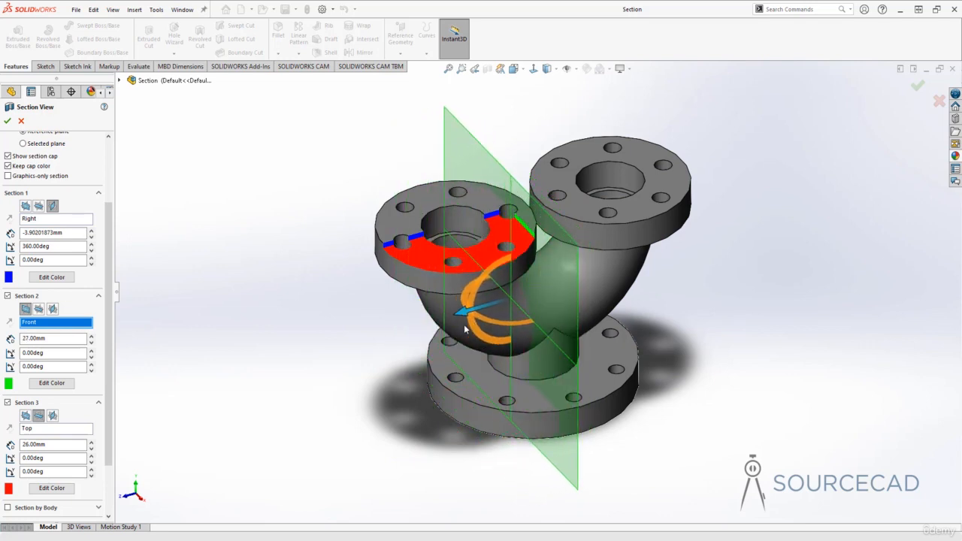
Lower the Section 3 plane freehand to an offset of about -83 mm and inspect the cut from several angles.
click(48, 443)
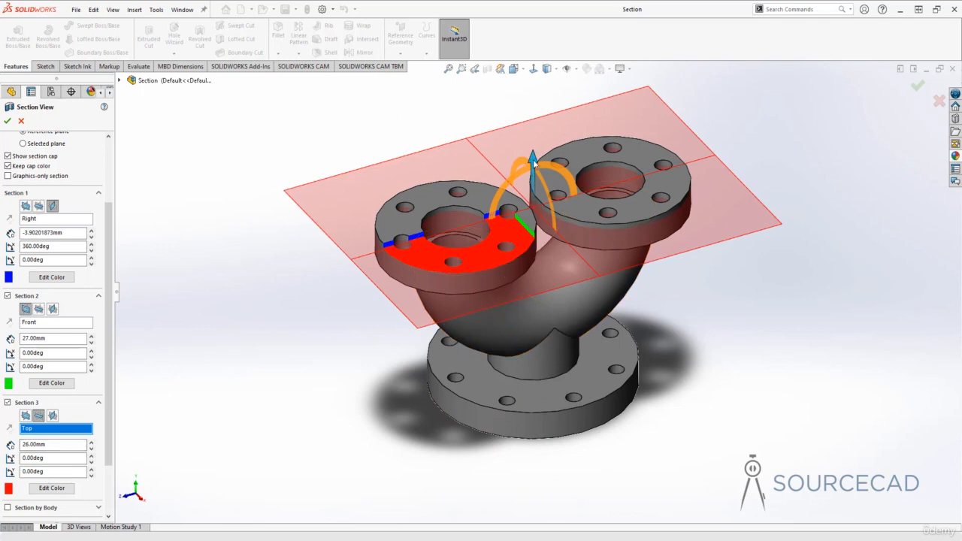
drag(532, 162, 531, 264)
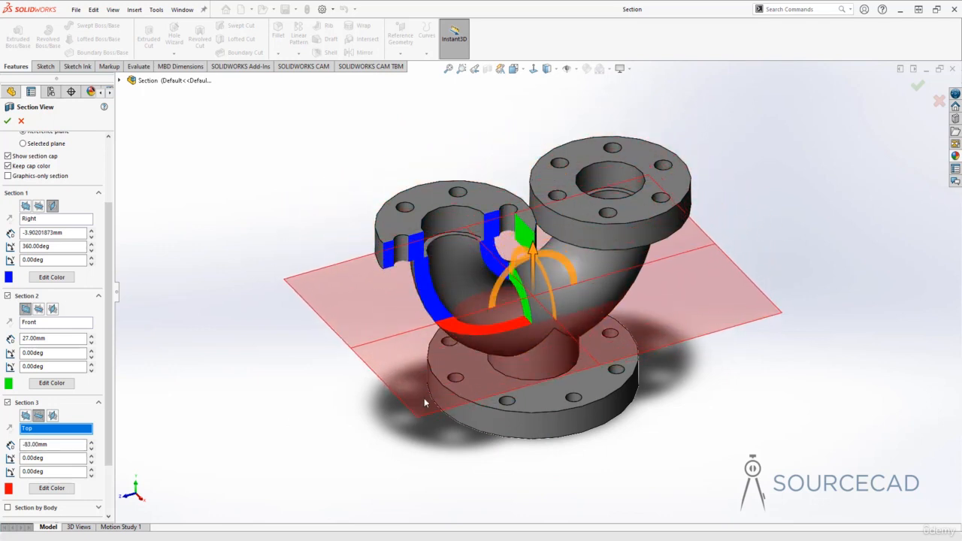
middle_drag(458, 278, 477, 279)
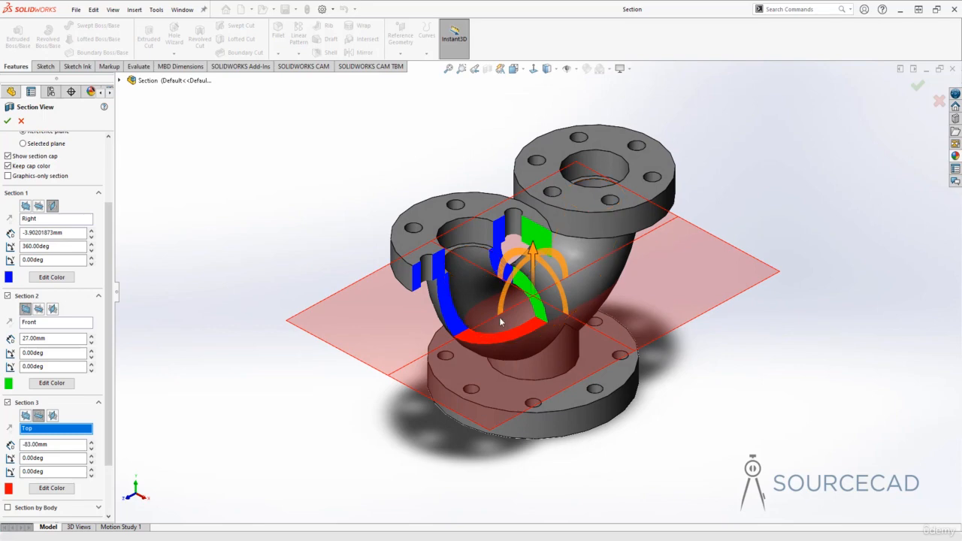
key(ctrl+1)
key(ctrl+7)
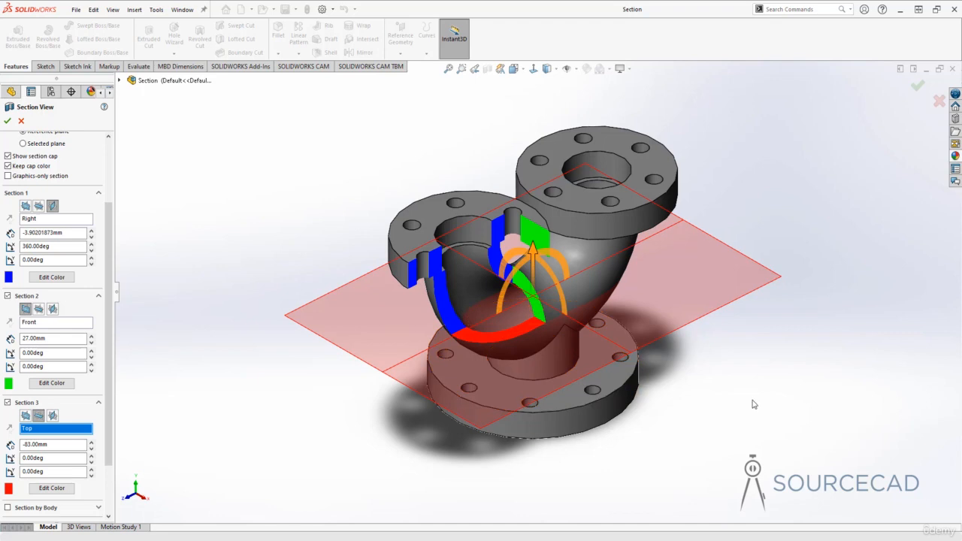
middle_drag(628, 290, 610, 275)
Activate the intersection zone selection and add the zone directly below the one already selected.
drag(109, 300, 113, 217)
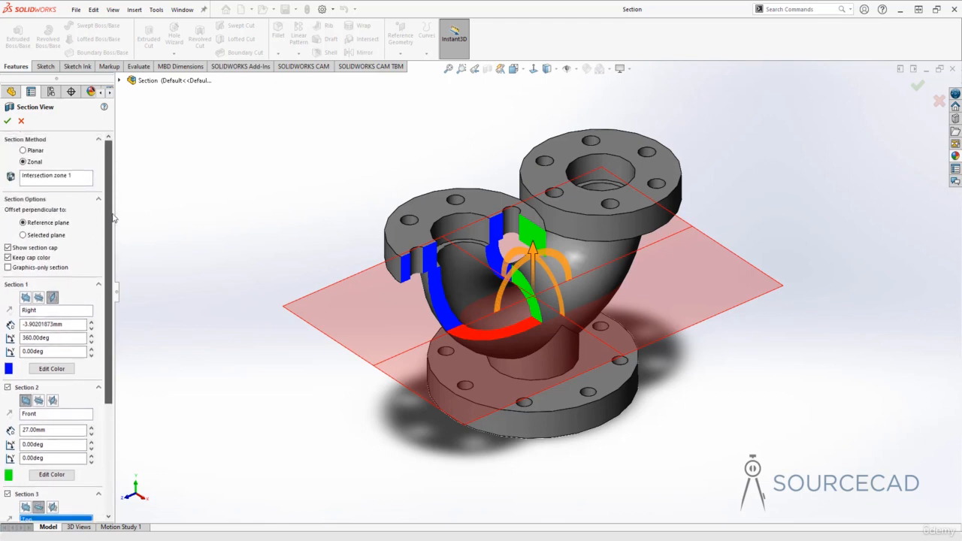
click(34, 177)
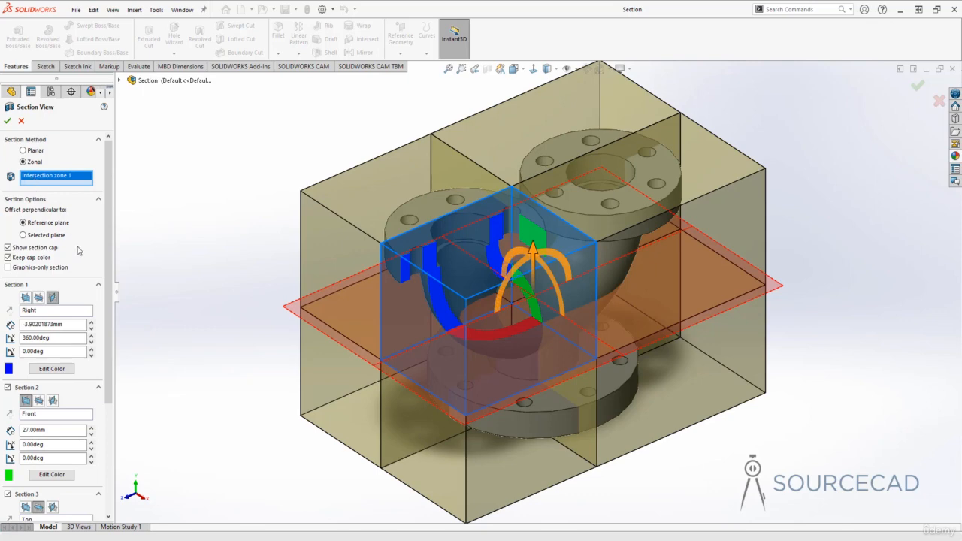
middle_drag(288, 293, 295, 242)
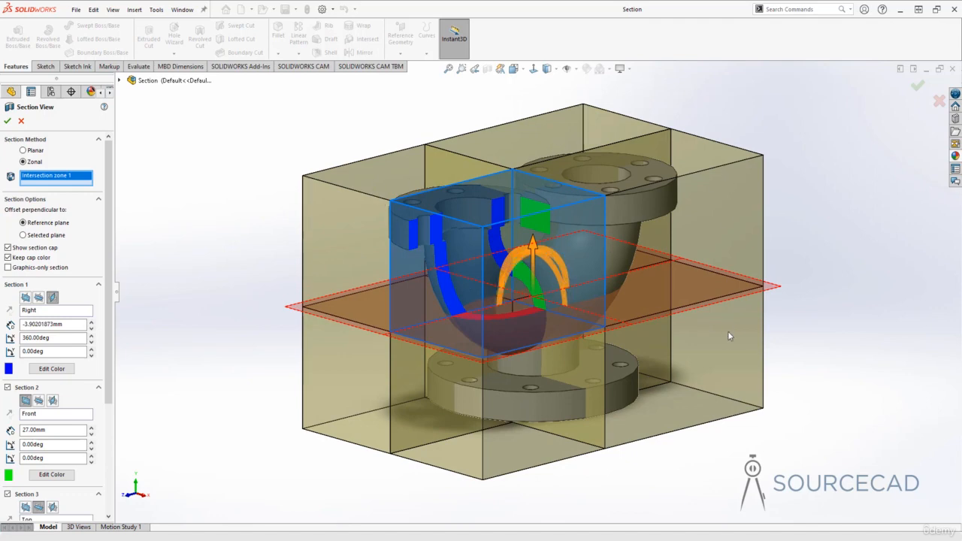
middle_drag(372, 369, 525, 436)
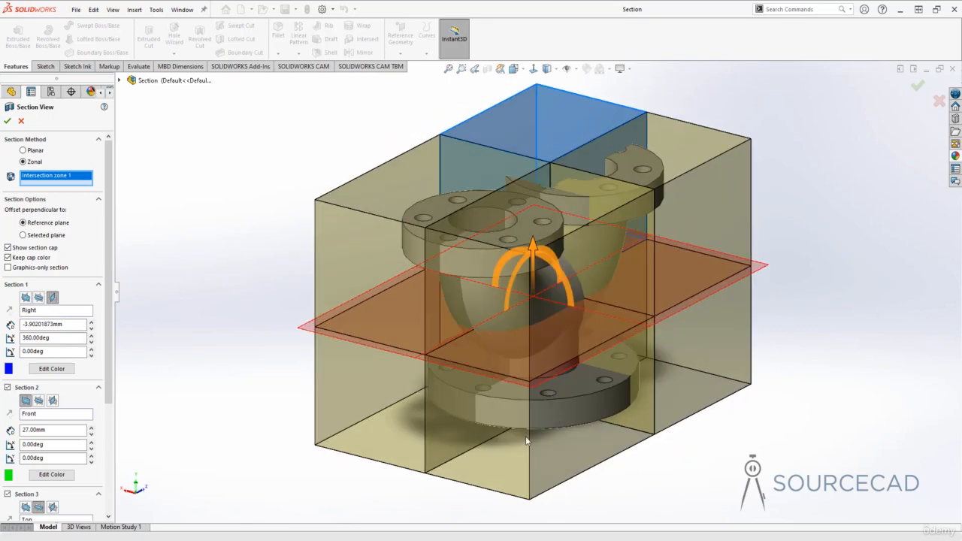
middle_drag(774, 184, 478, 304)
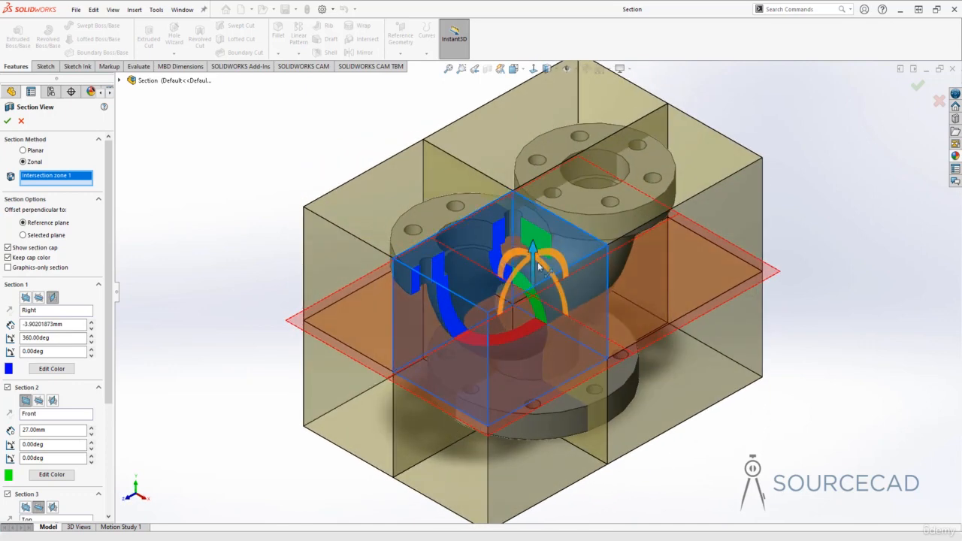
middle_drag(497, 363, 482, 411)
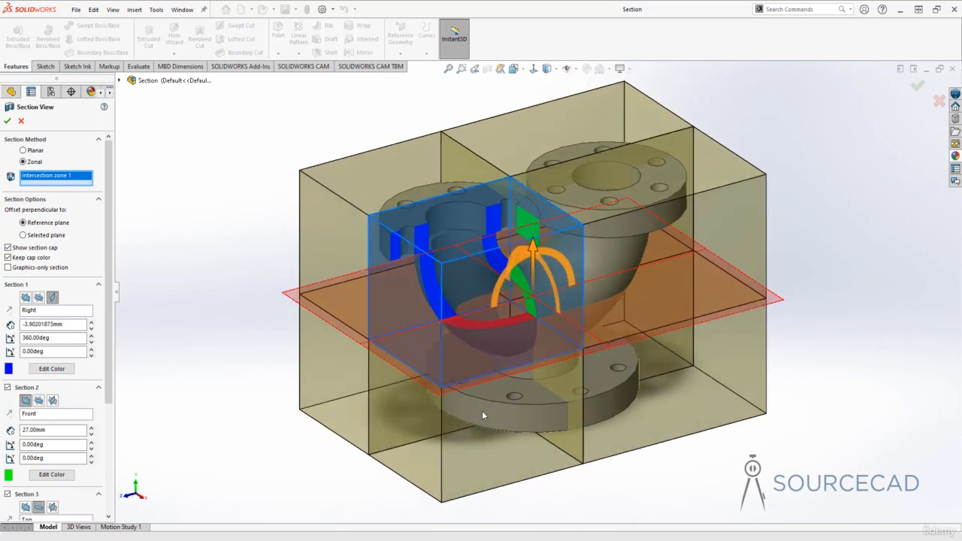
click(469, 463)
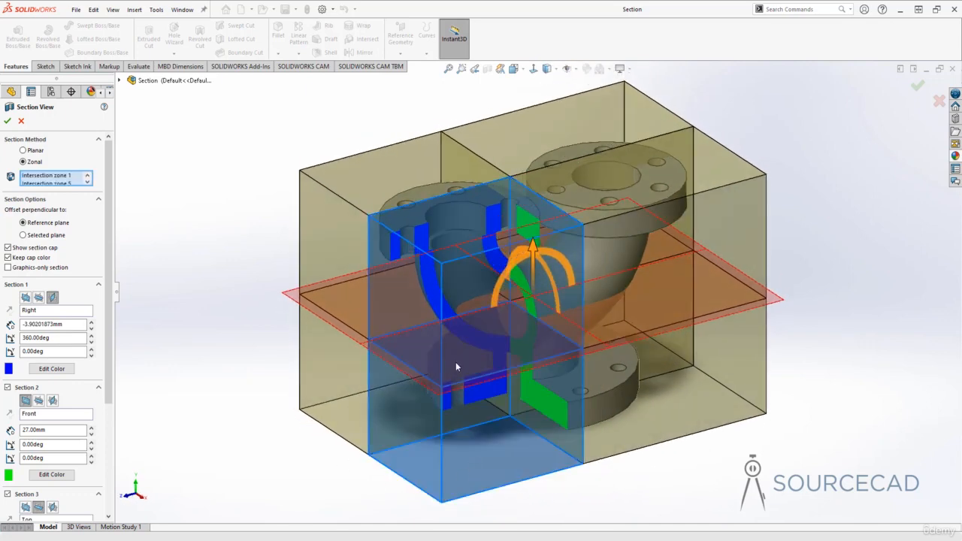
mouse_move(456, 362)
middle_down()
mouse_move(463, 326)
mouse_move(451, 353)
middle_up()
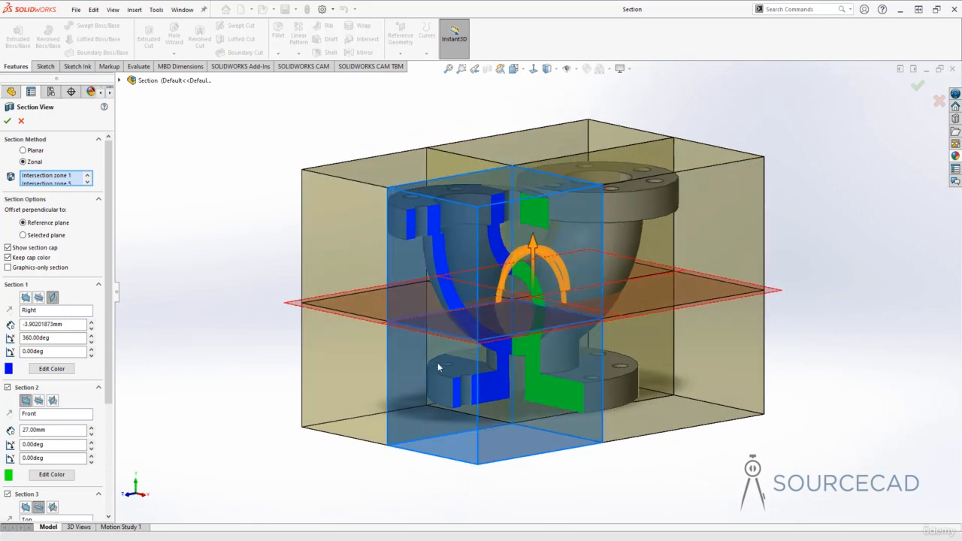
middle_drag(460, 305, 436, 312)
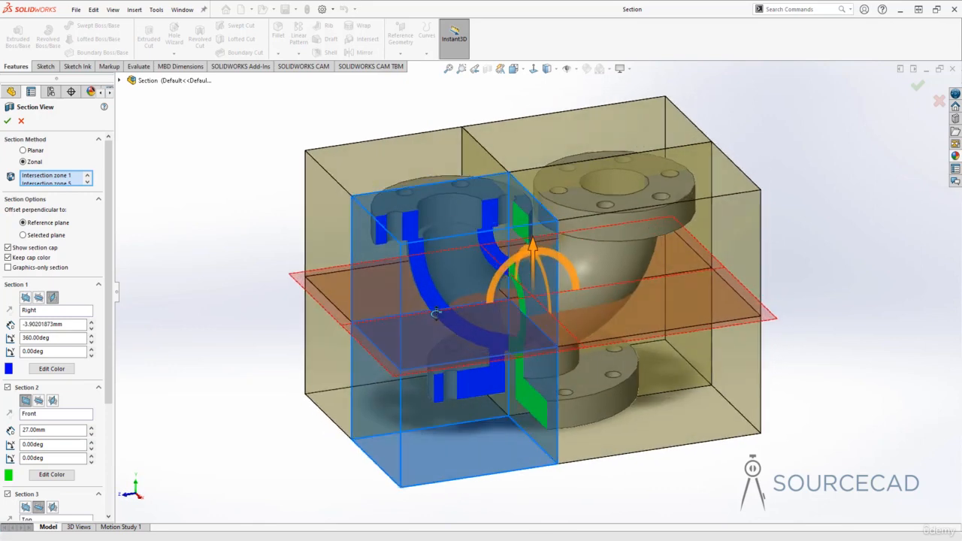
Add the upper intersection zone in front of the second top flange to the cut.
click(746, 237)
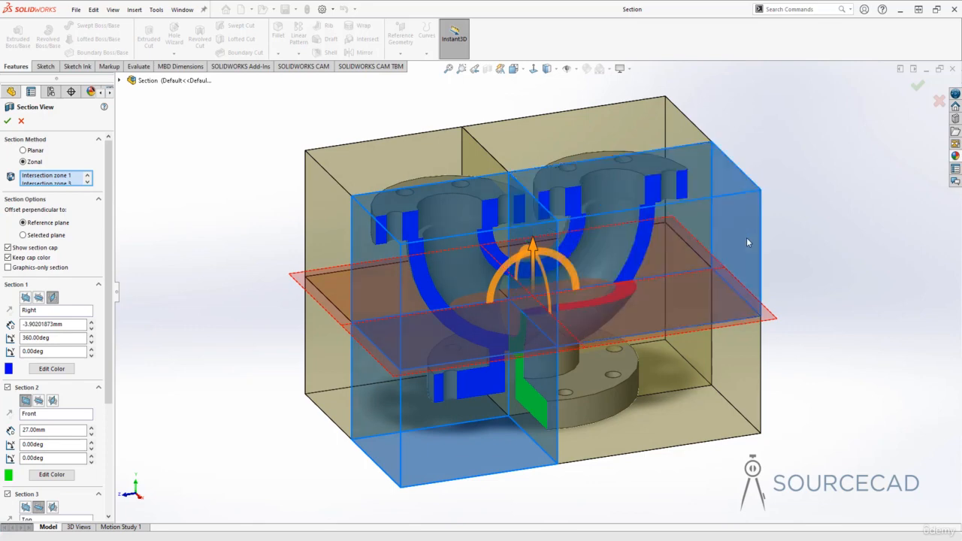
mouse_move(844, 278)
middle_down()
mouse_move(847, 246)
mouse_move(852, 326)
mouse_move(844, 273)
middle_up()
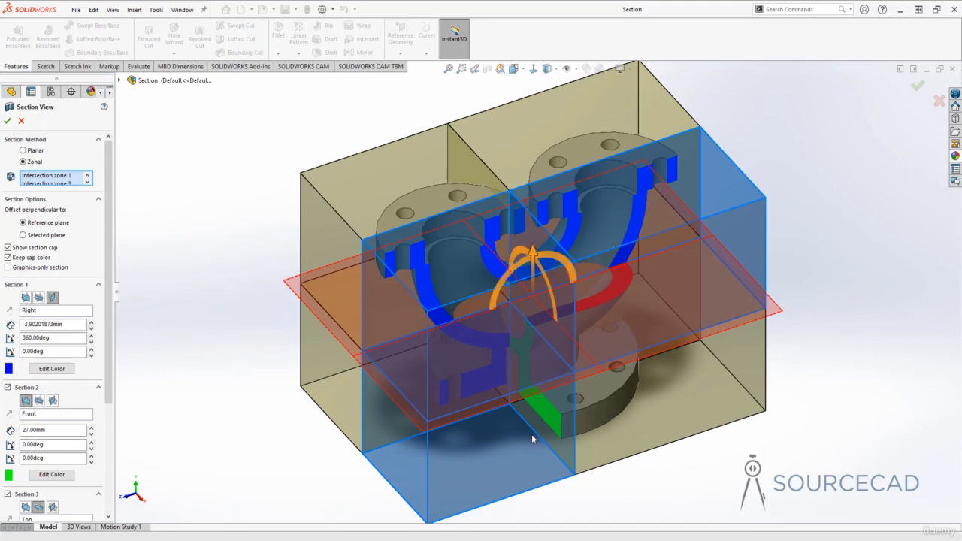
middle_drag(534, 432, 572, 403)
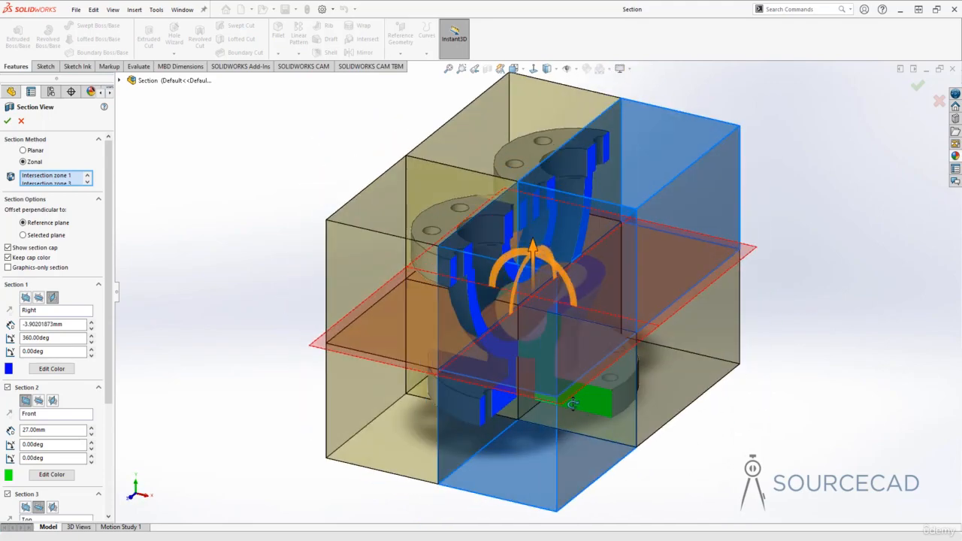
Apply the zonal section view, inspect the cut pipe, and switch the section view off.
click(7, 120)
middle_drag(692, 272, 713, 301)
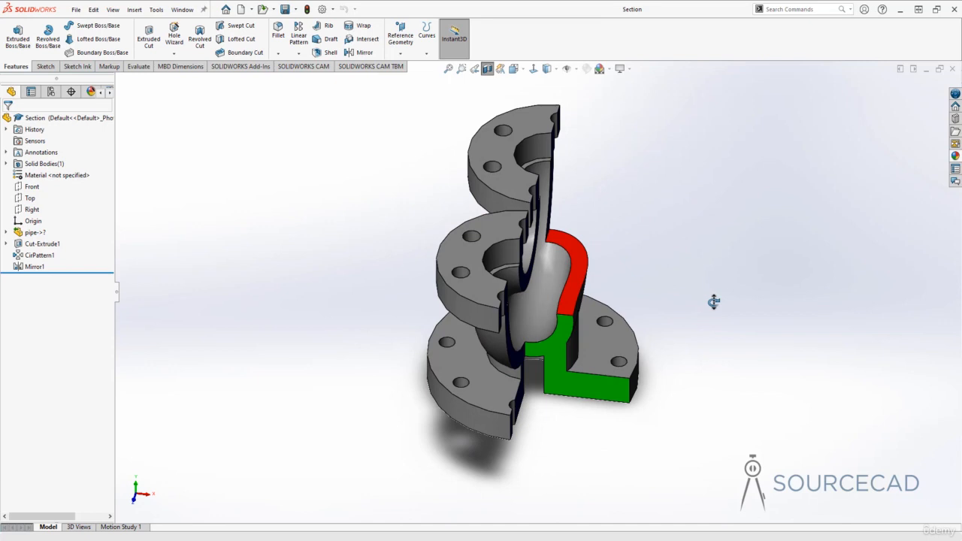
middle_drag(689, 285, 467, 260)
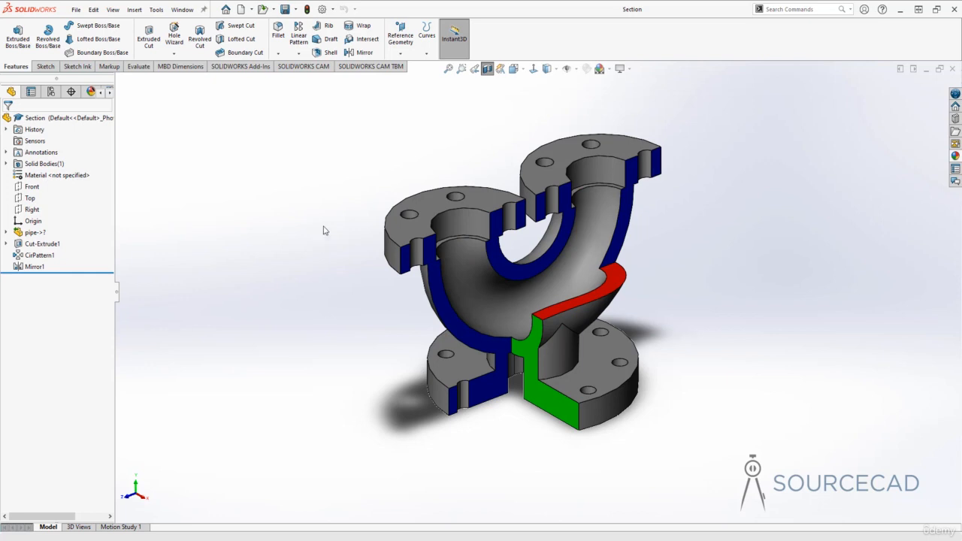
click(486, 69)
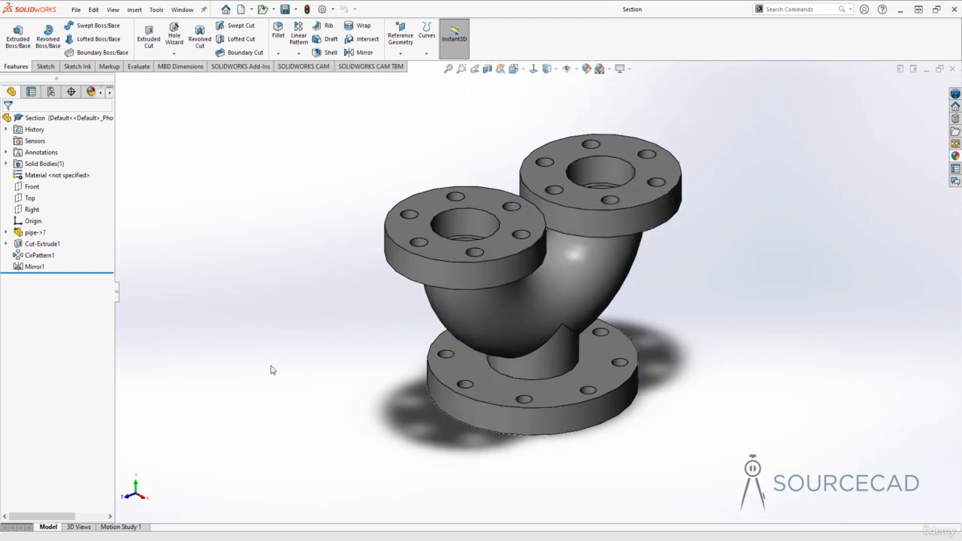
middle_drag(374, 227, 363, 196)
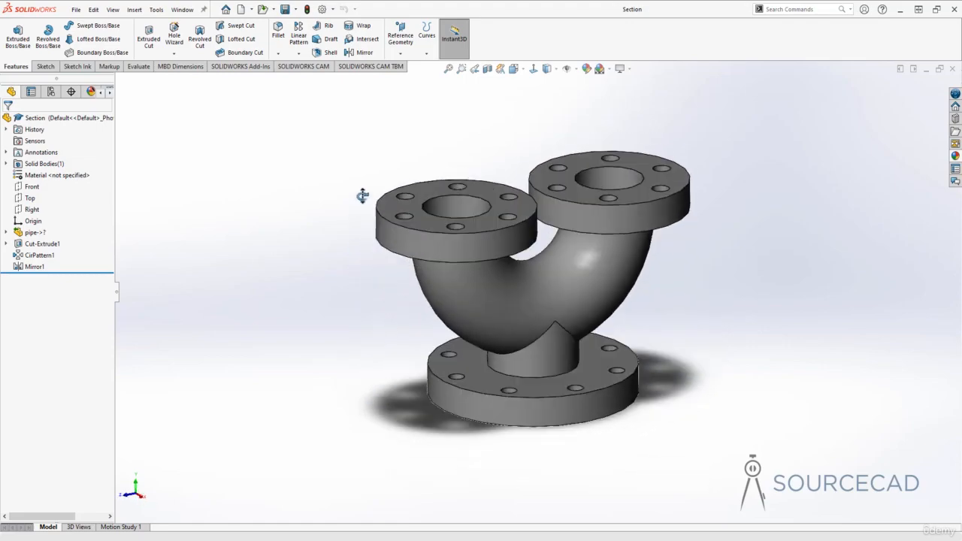